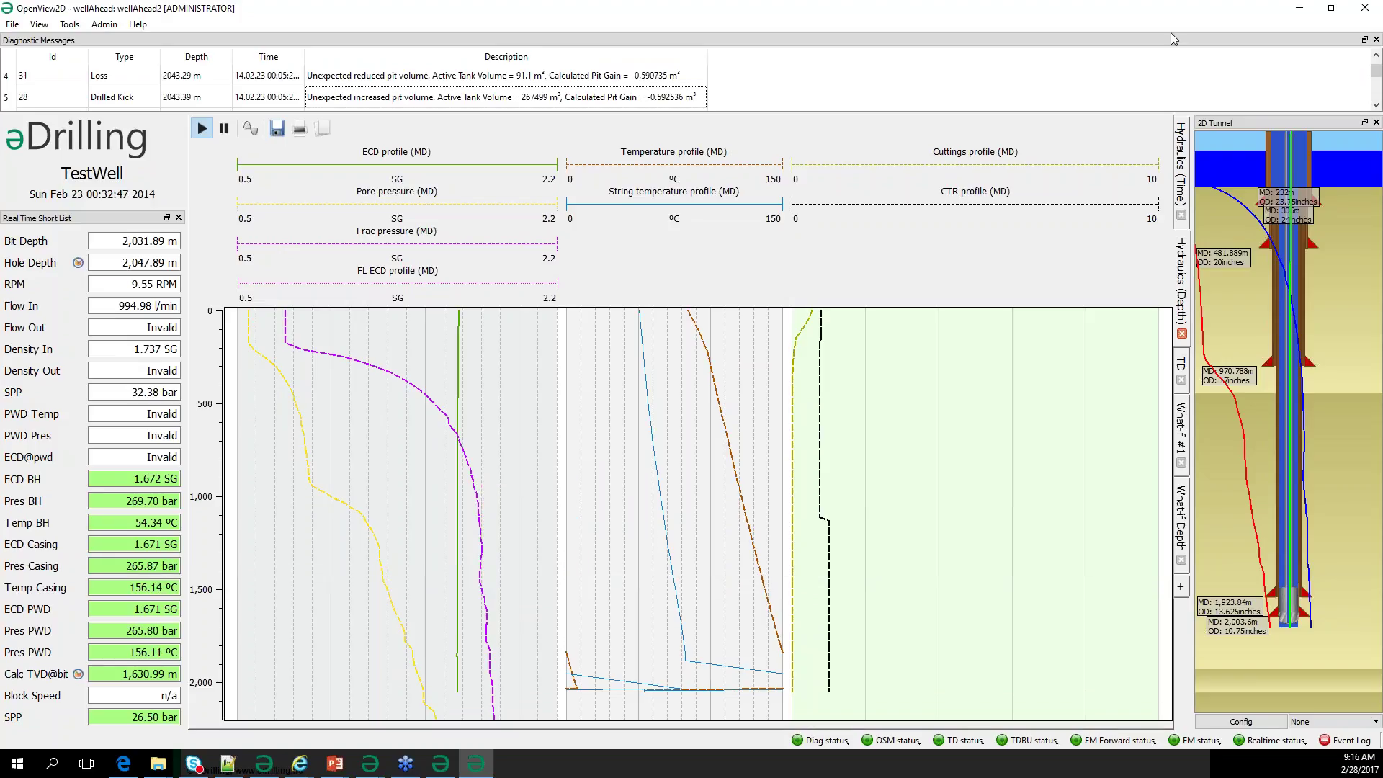
Start the PowerPoint slideshow, advance to the What-if slide, and return to OpenView2D.
click(1331, 8)
click(1209, 33)
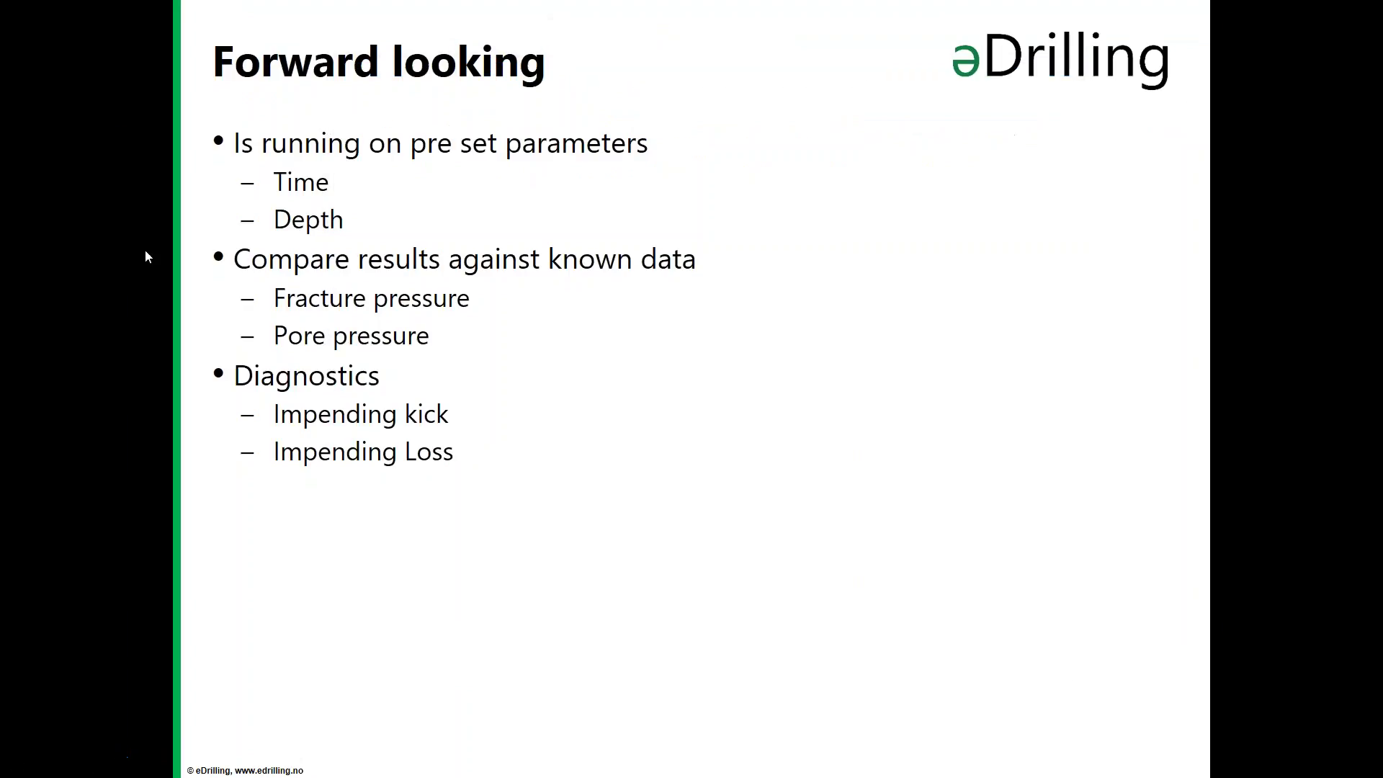
click(1113, 567)
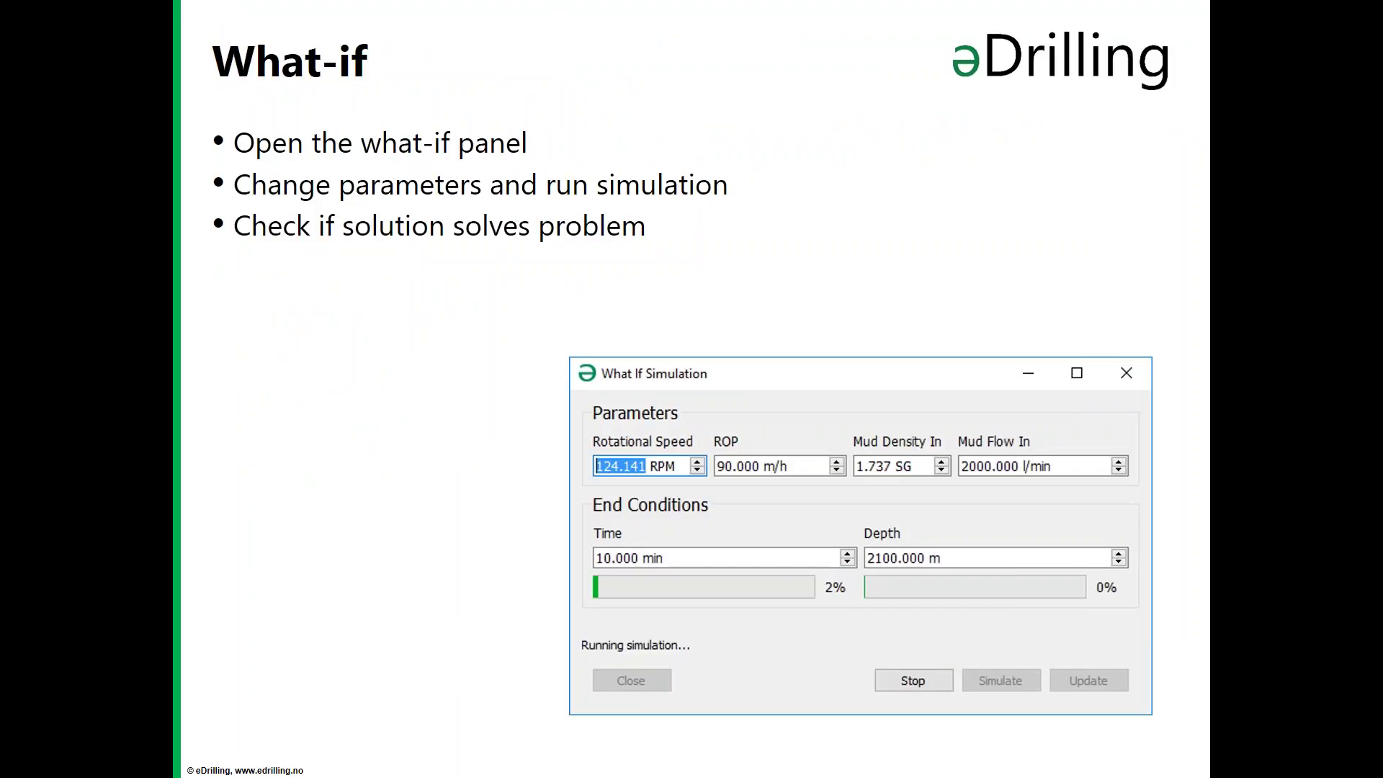
key(alt+Tab)
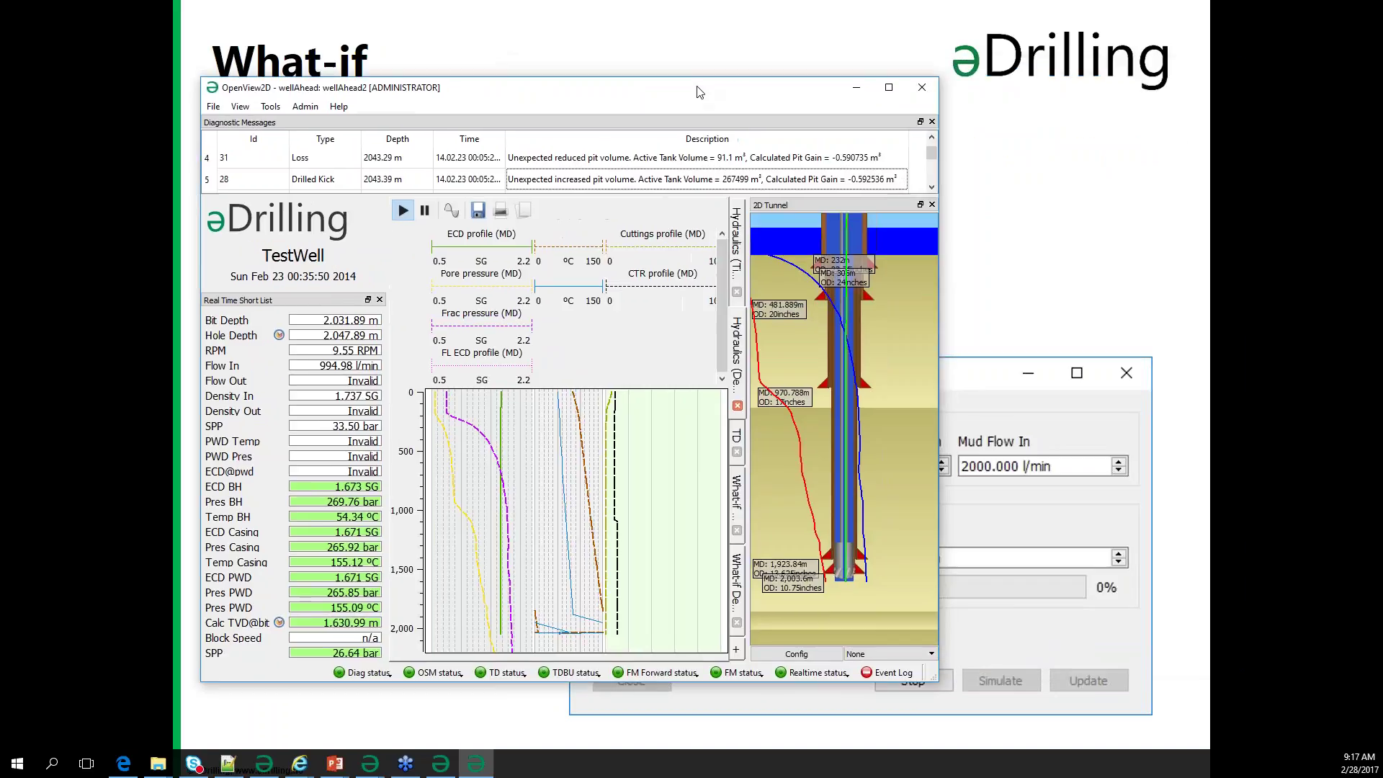
Maximize OpenView2D, show the Hydraulics (Time) logs, and open the What If Simulation panel.
key(super+Up)
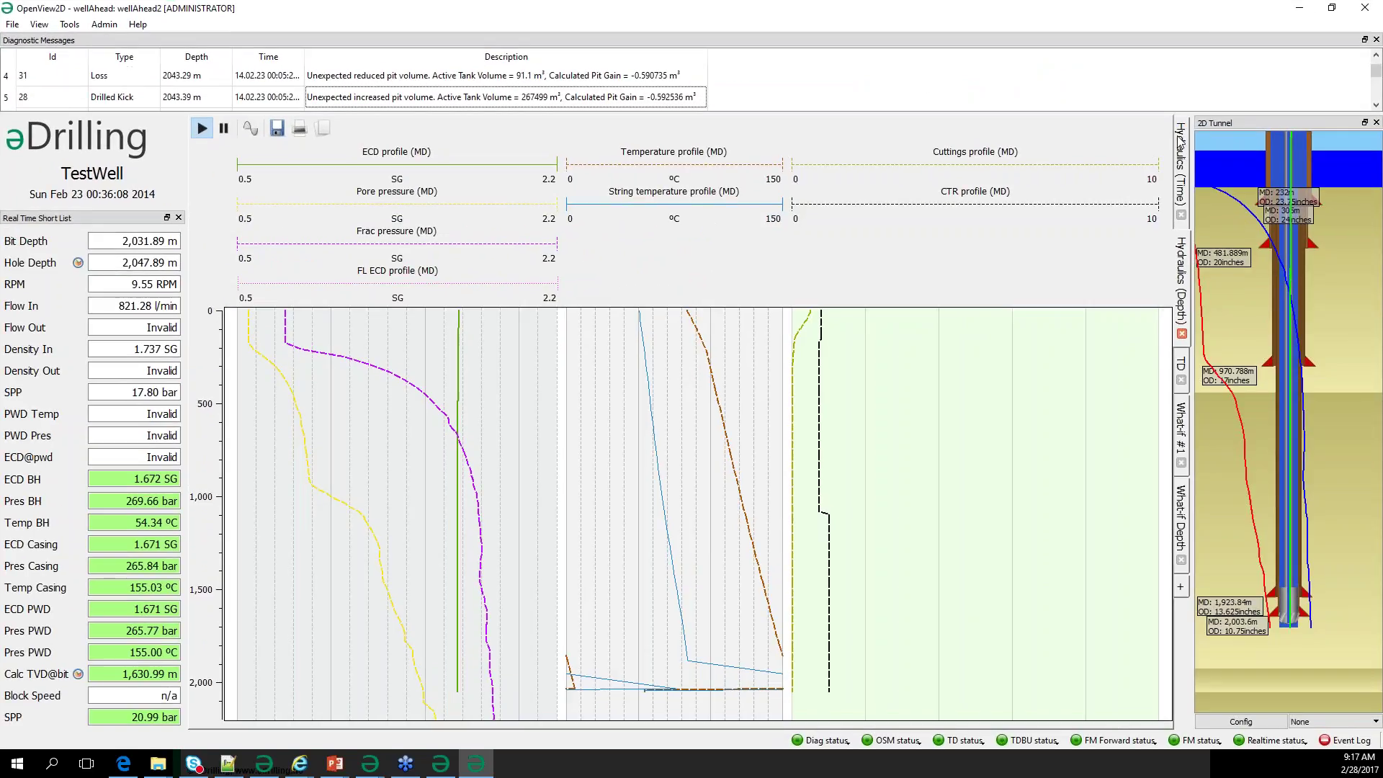
click(1180, 144)
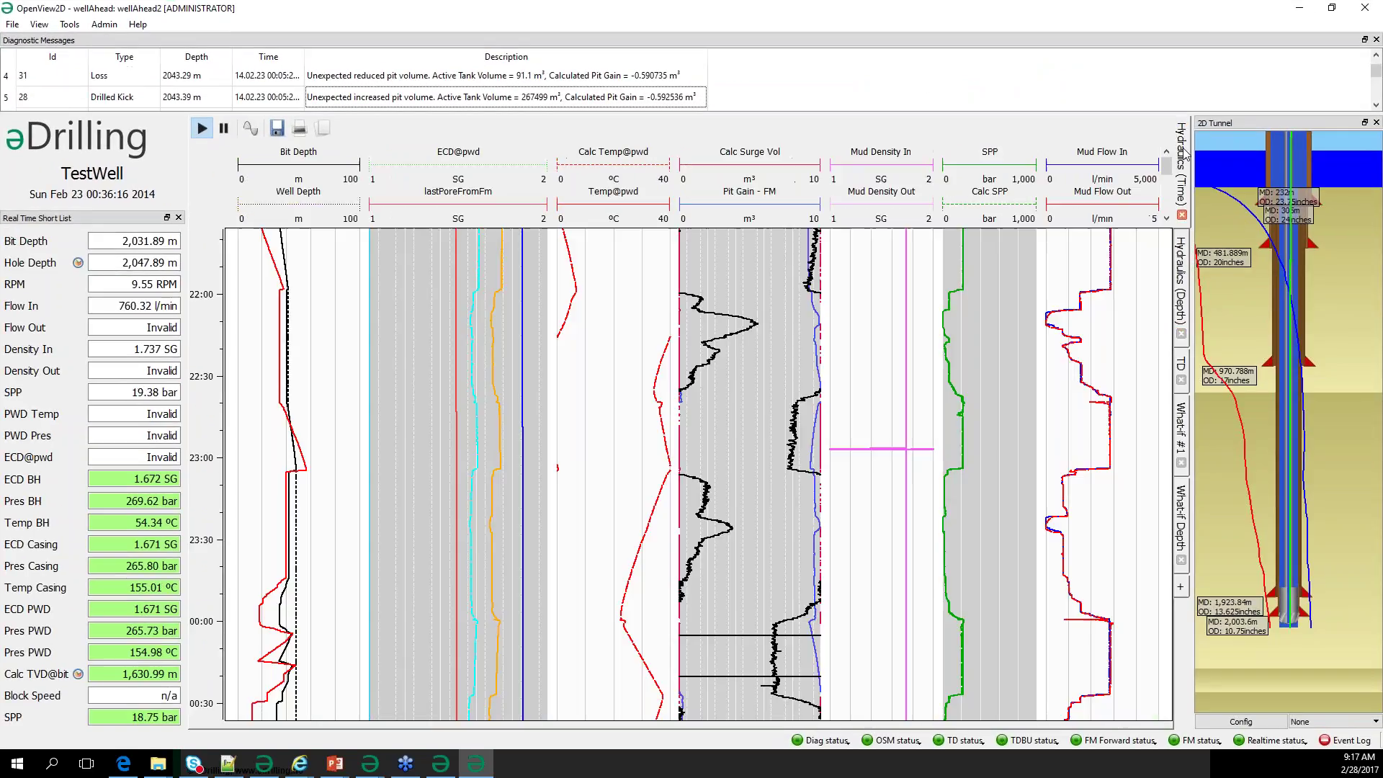
click(68, 26)
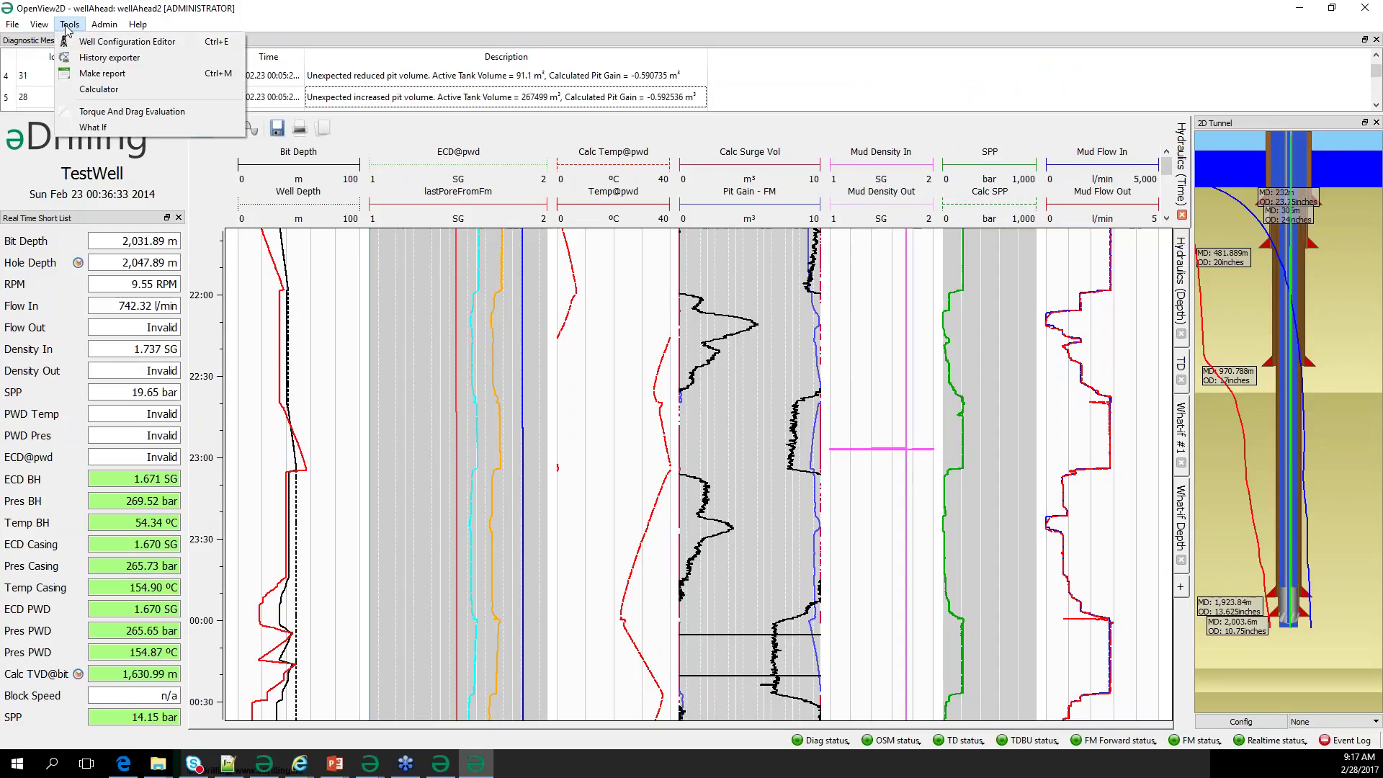
click(102, 131)
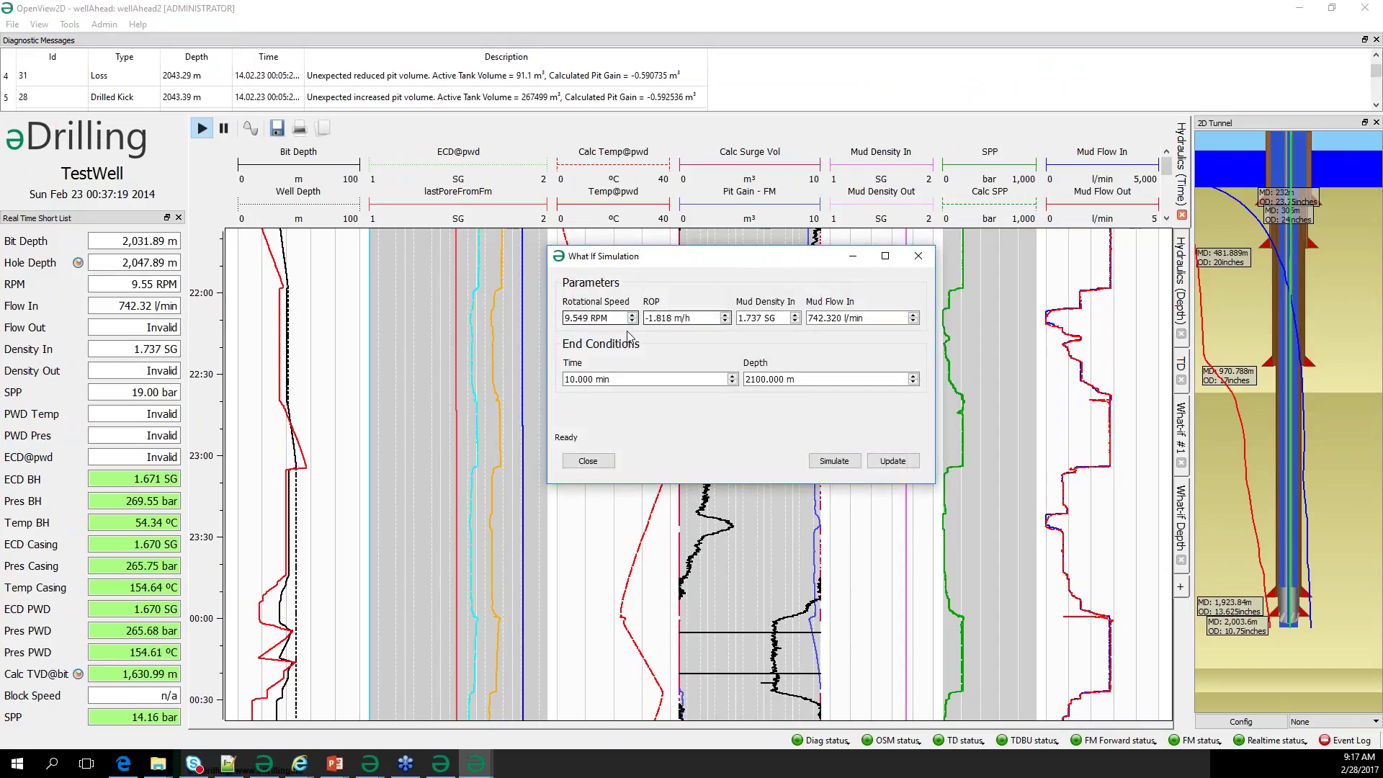
Simulate drilling at 140 RPM rotational speed, 100 m/h ROP and 1000 l/min mud flow in.
click(684, 318)
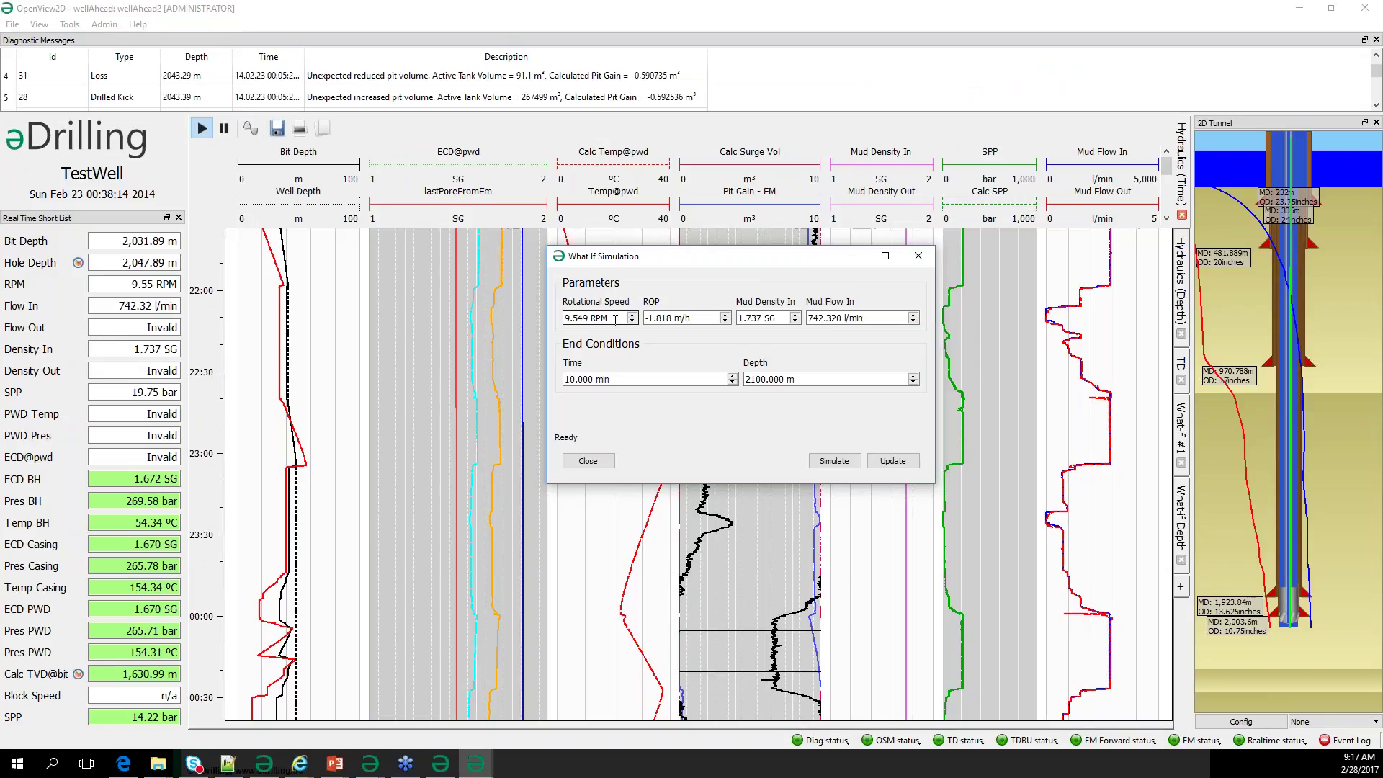
drag(616, 320, 563, 319)
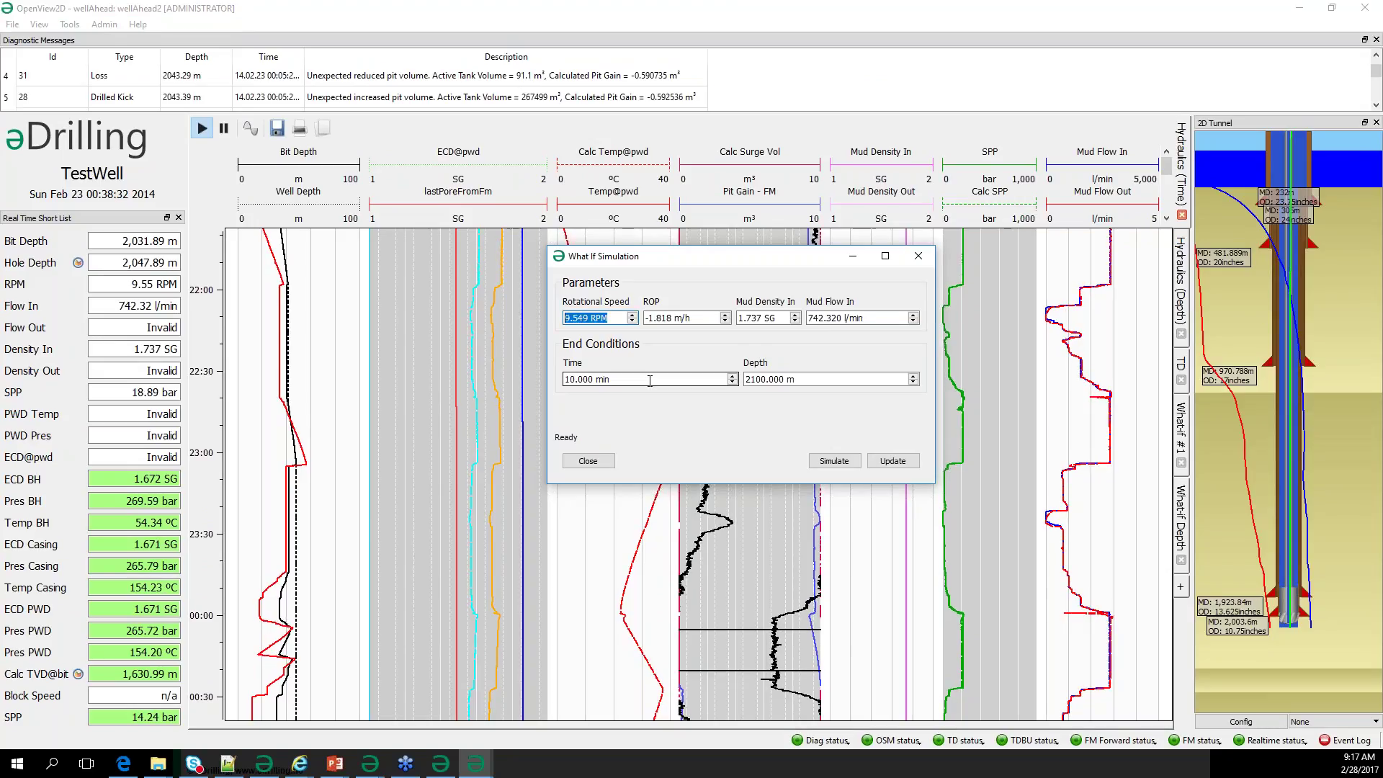
text(140)
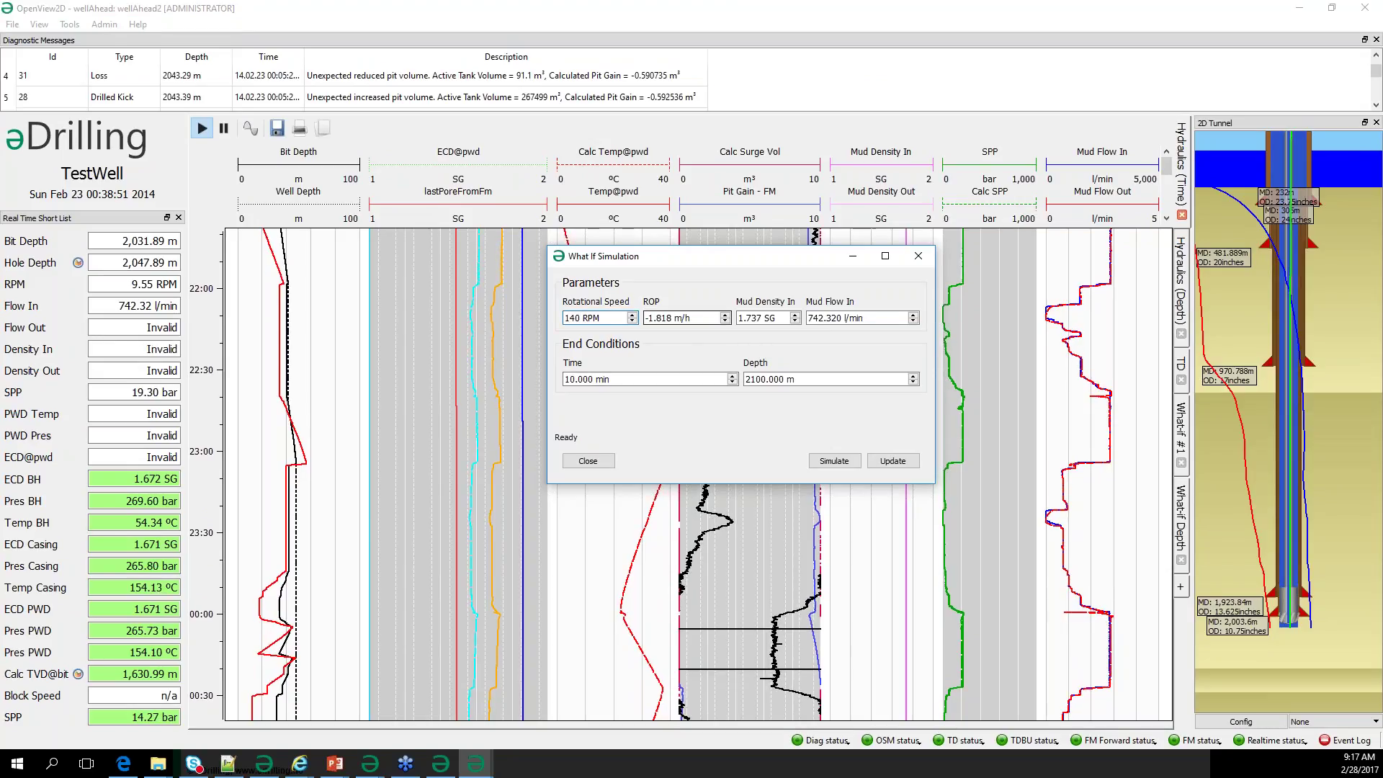
key(Tab)
text(100)
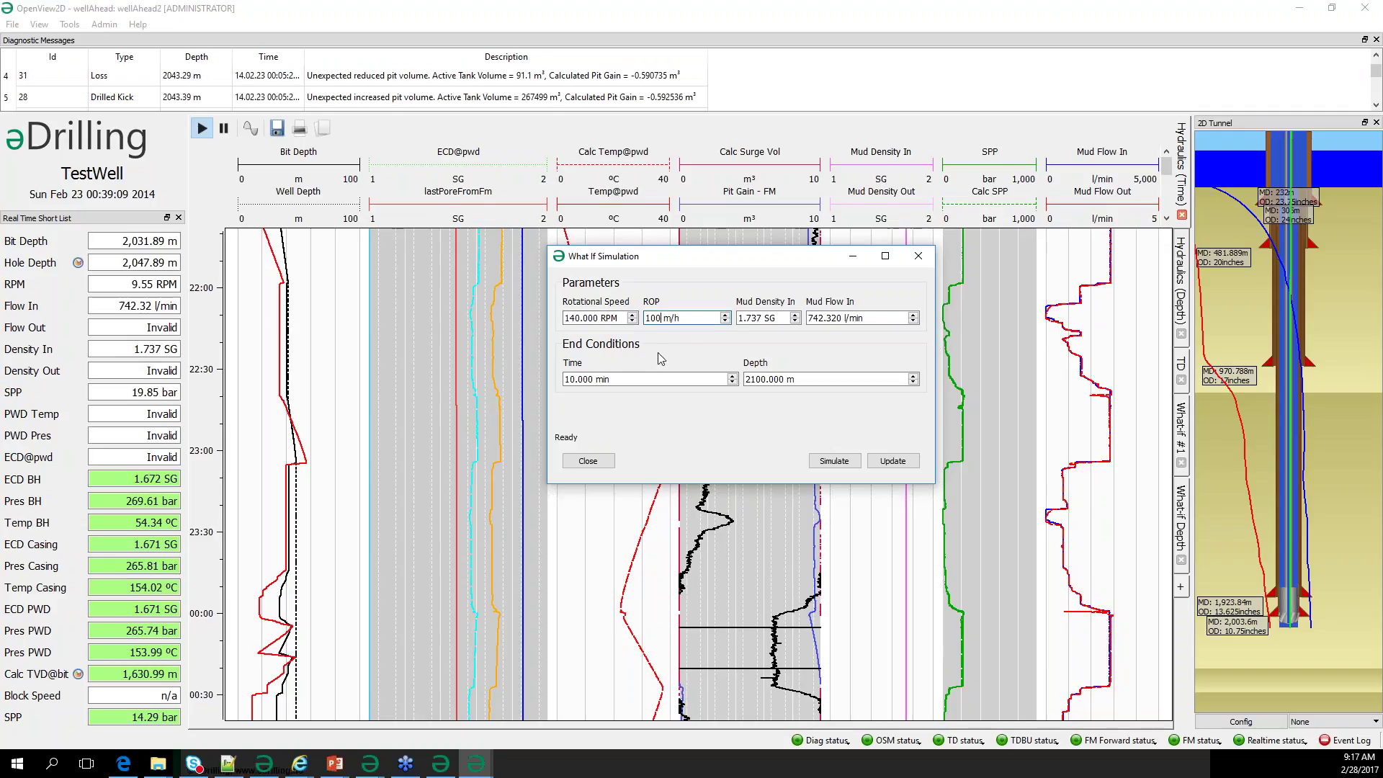
key(Tab)
key(Tab)
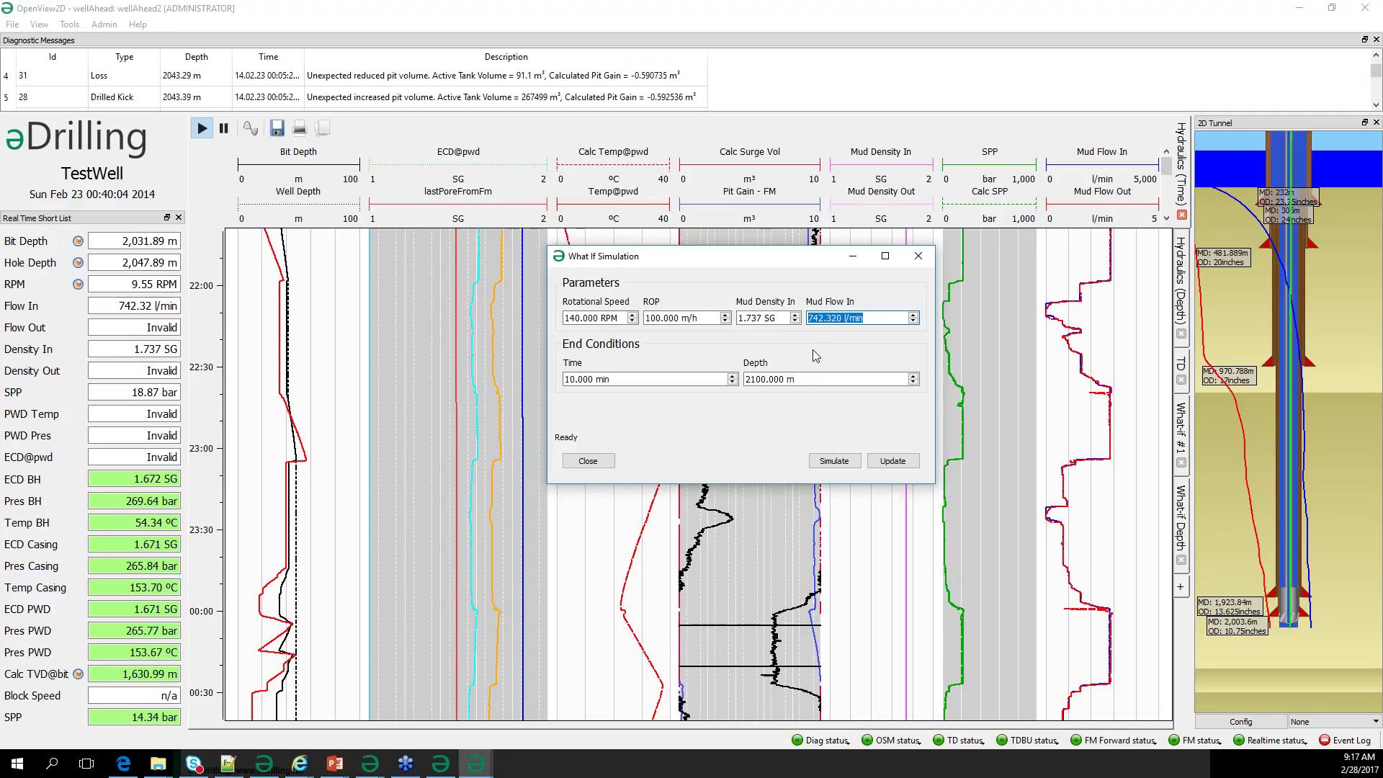
text(1000)
click(661, 317)
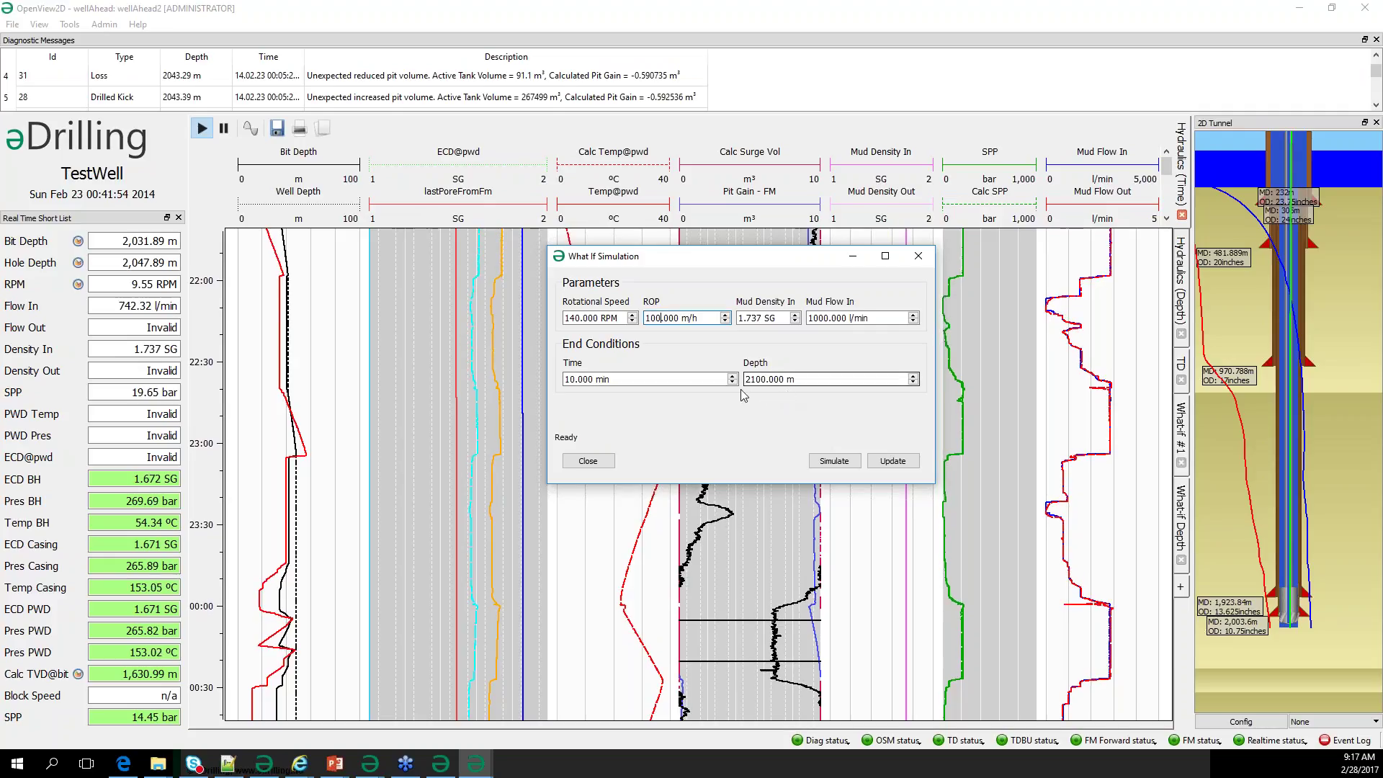
click(834, 461)
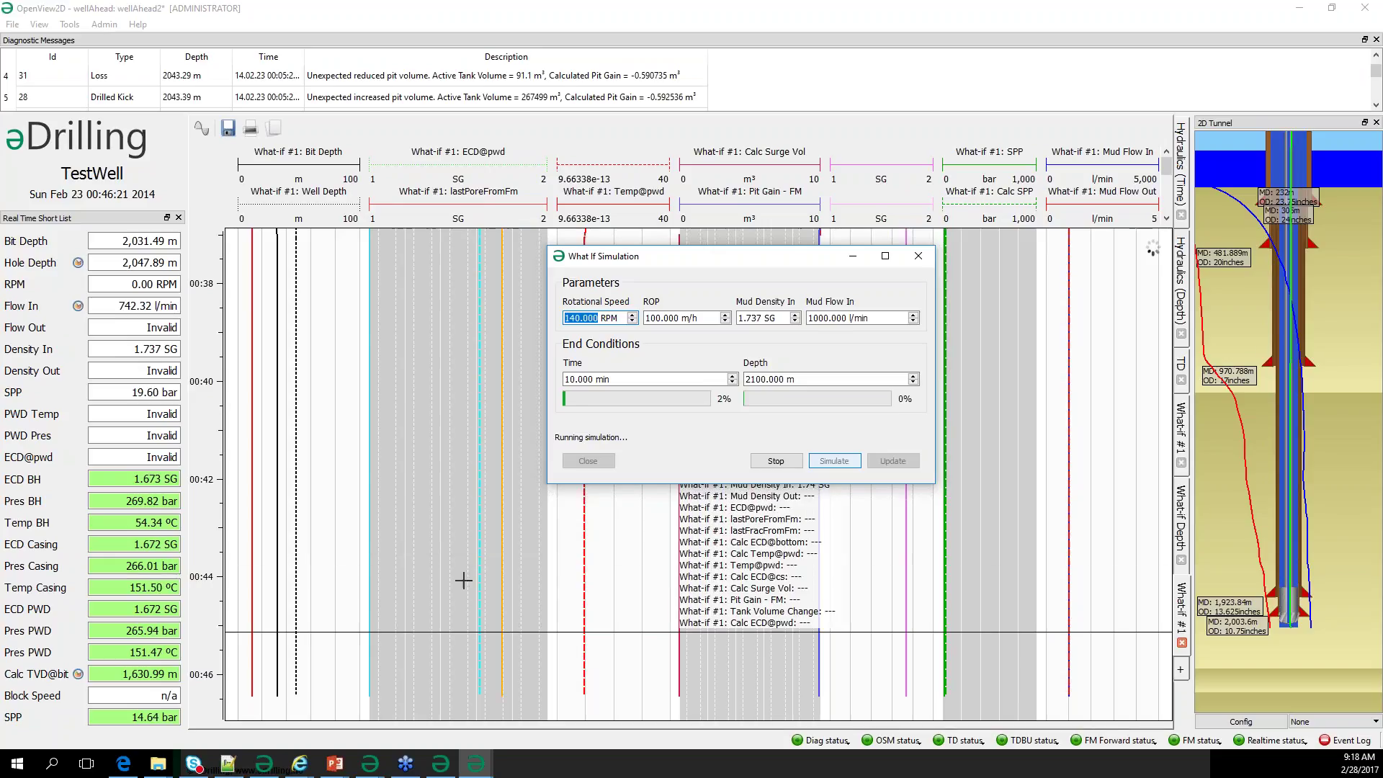
Move the What If Simulation panel down-left and switch back to the presentation.
drag(687, 264, 501, 293)
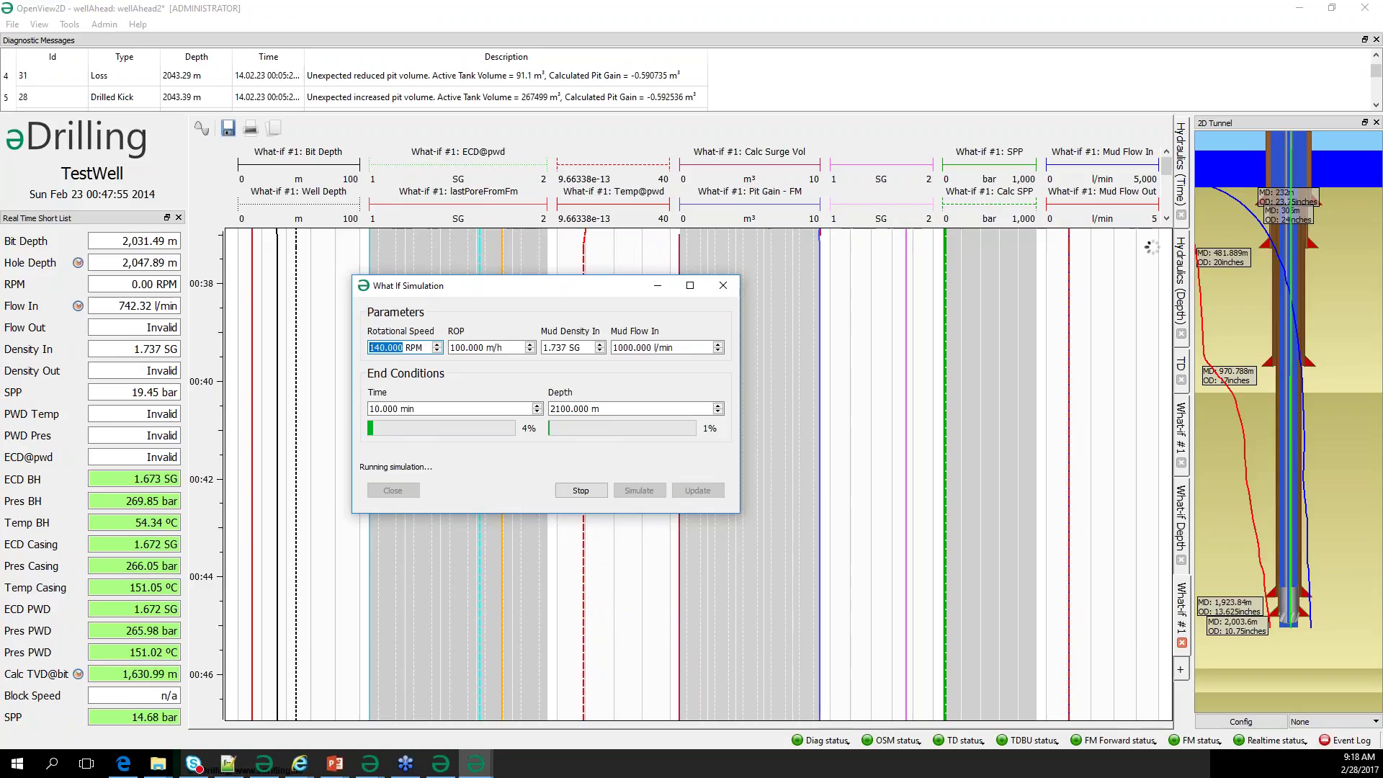
key(Escape)
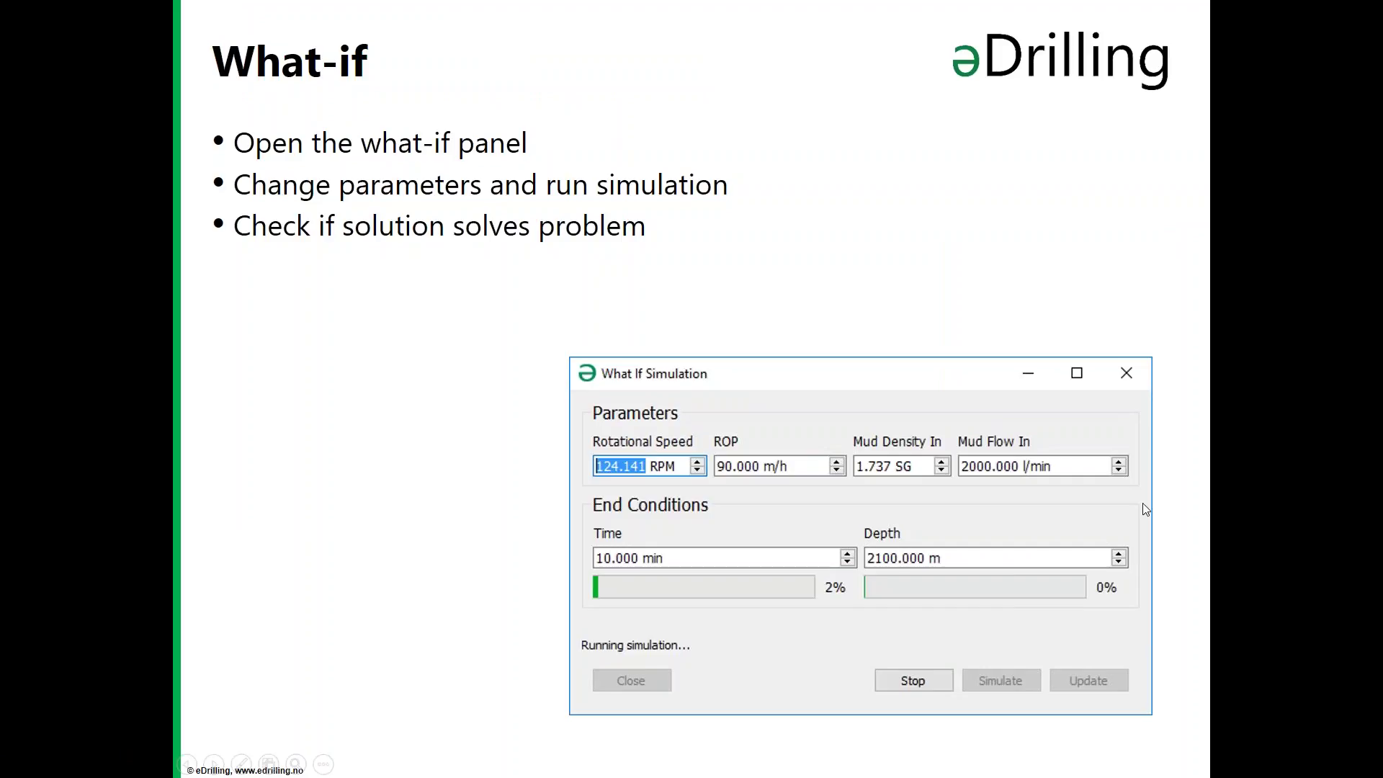
Advance the slideshow to the Risk matrix - Real time Visualization slide.
key(Right)
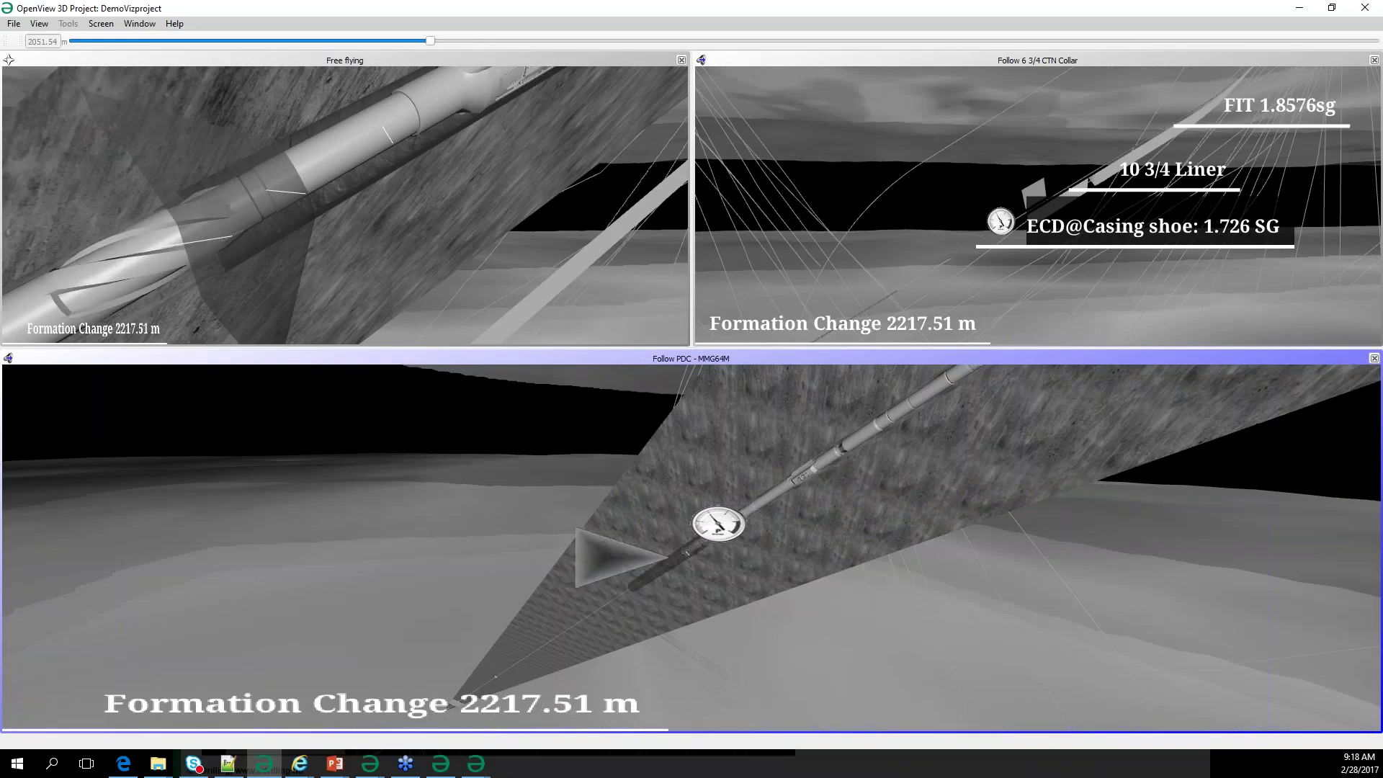
Disconnect and reconnect OpenView 3D to the localhost data server via Server Connect.
click(14, 23)
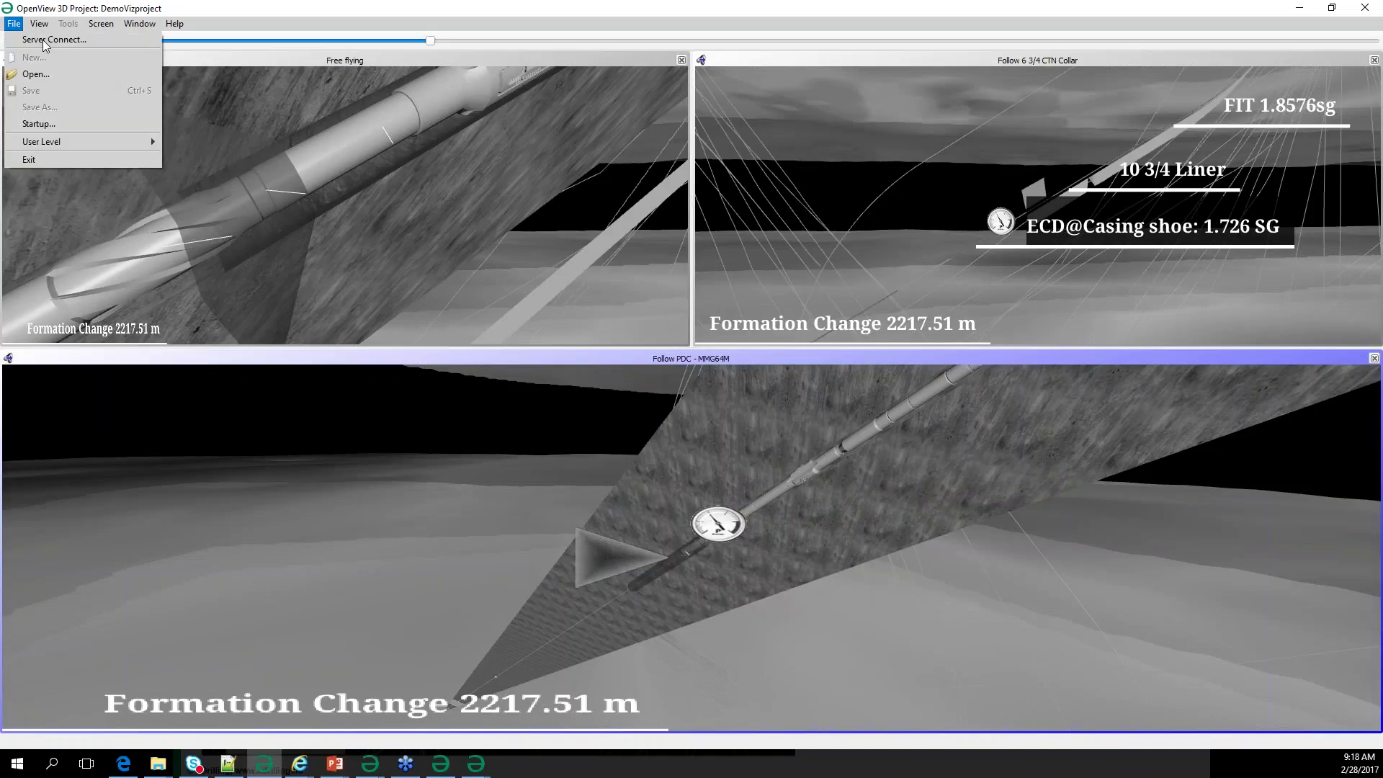
click(43, 38)
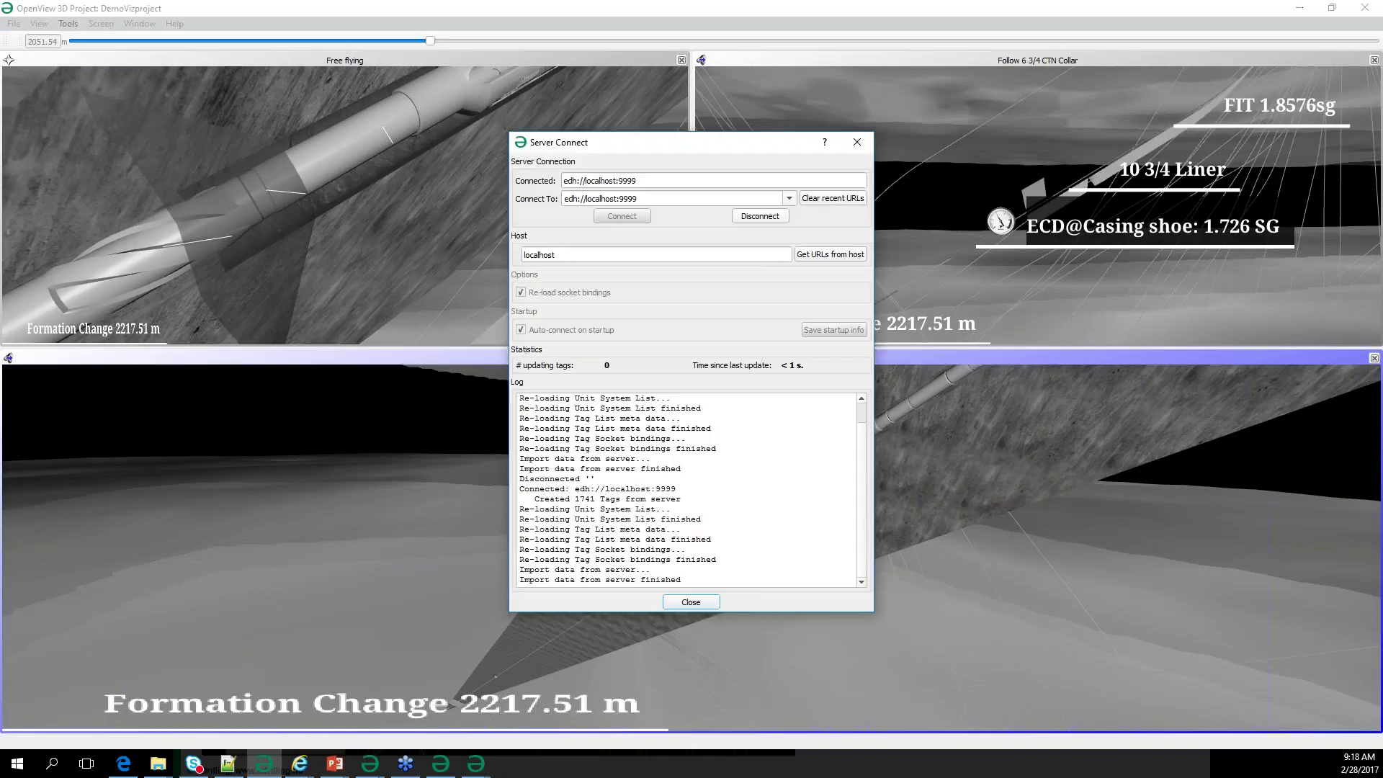
click(759, 217)
click(645, 218)
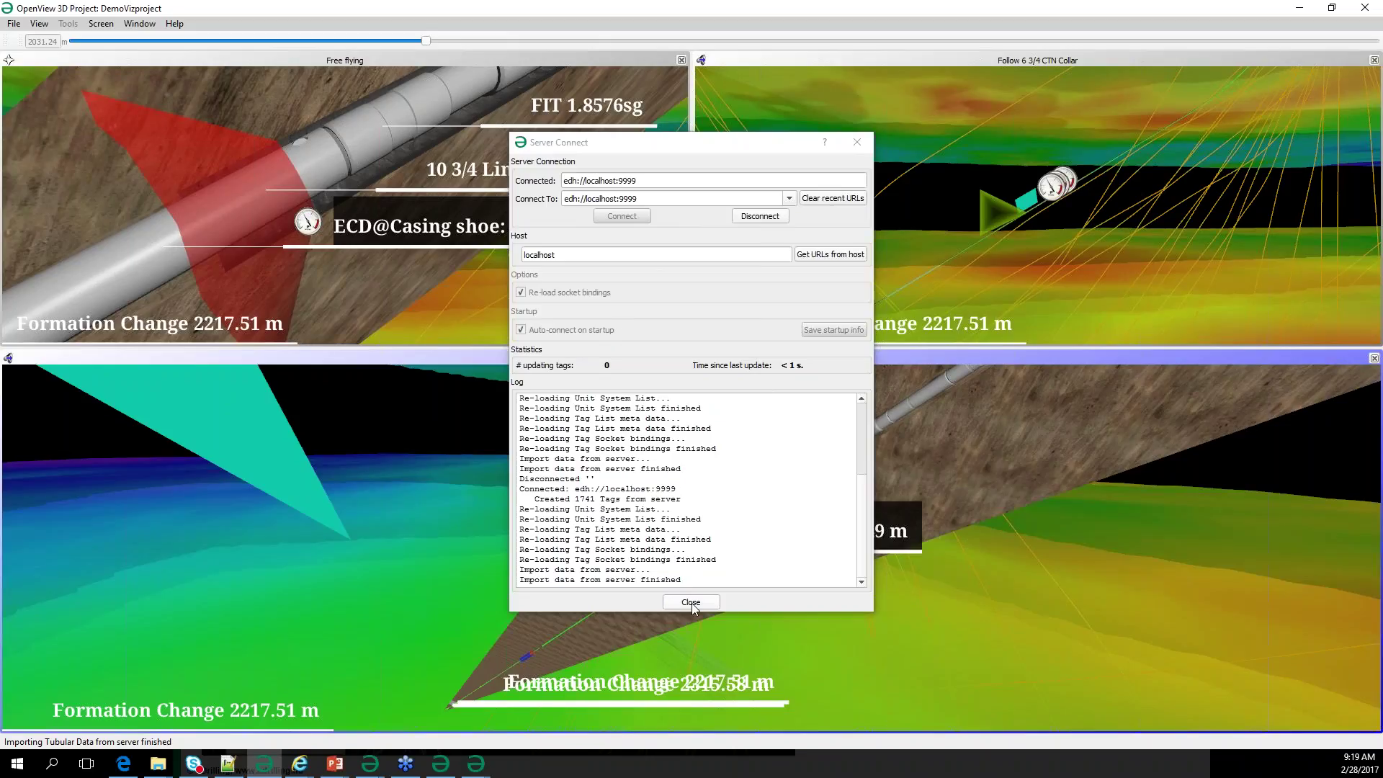
click(692, 604)
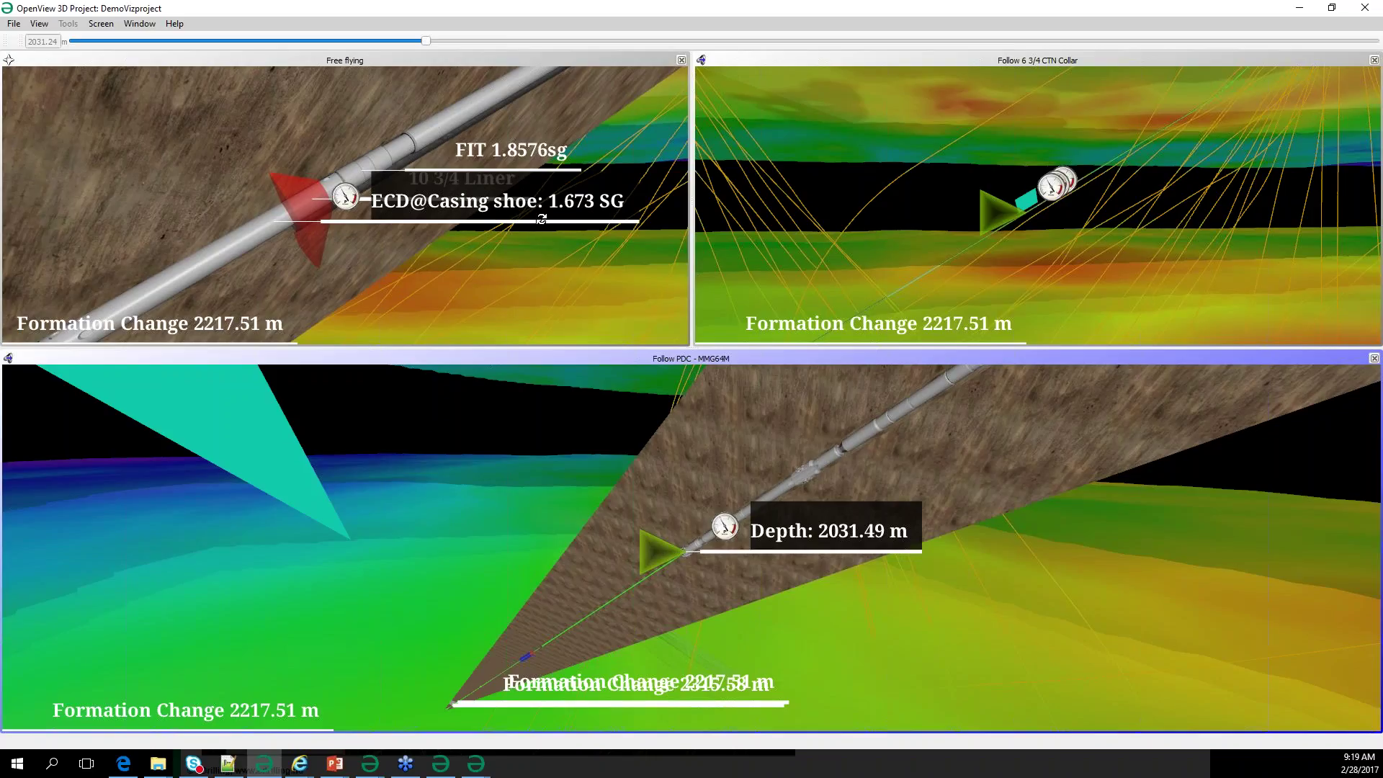
Zoom and orbit the CTN Collar view until the ECD@Casing shoe, ECD@PWD and Depth gauges are readable.
scroll(432, 209, up, 3)
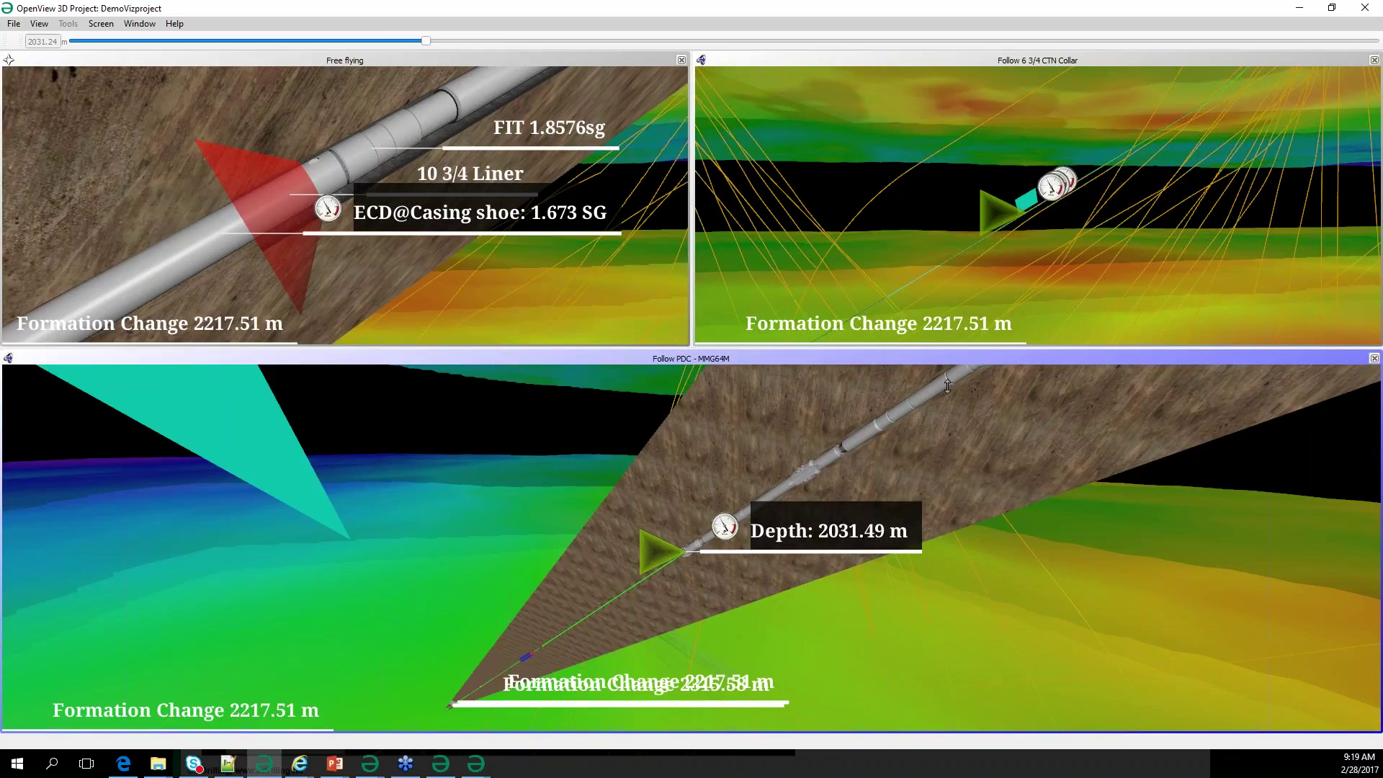
mouse_move(1007, 245)
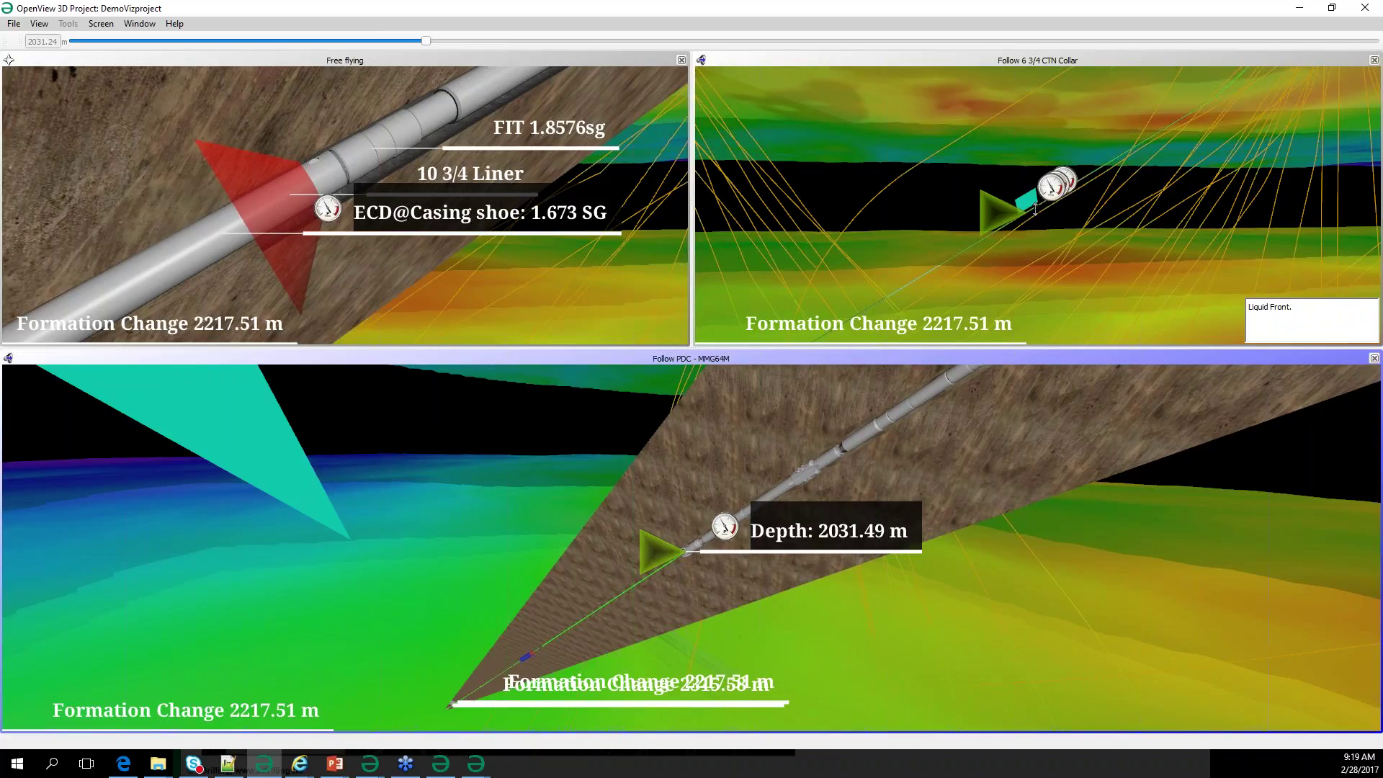
drag(1067, 205, 998, 203)
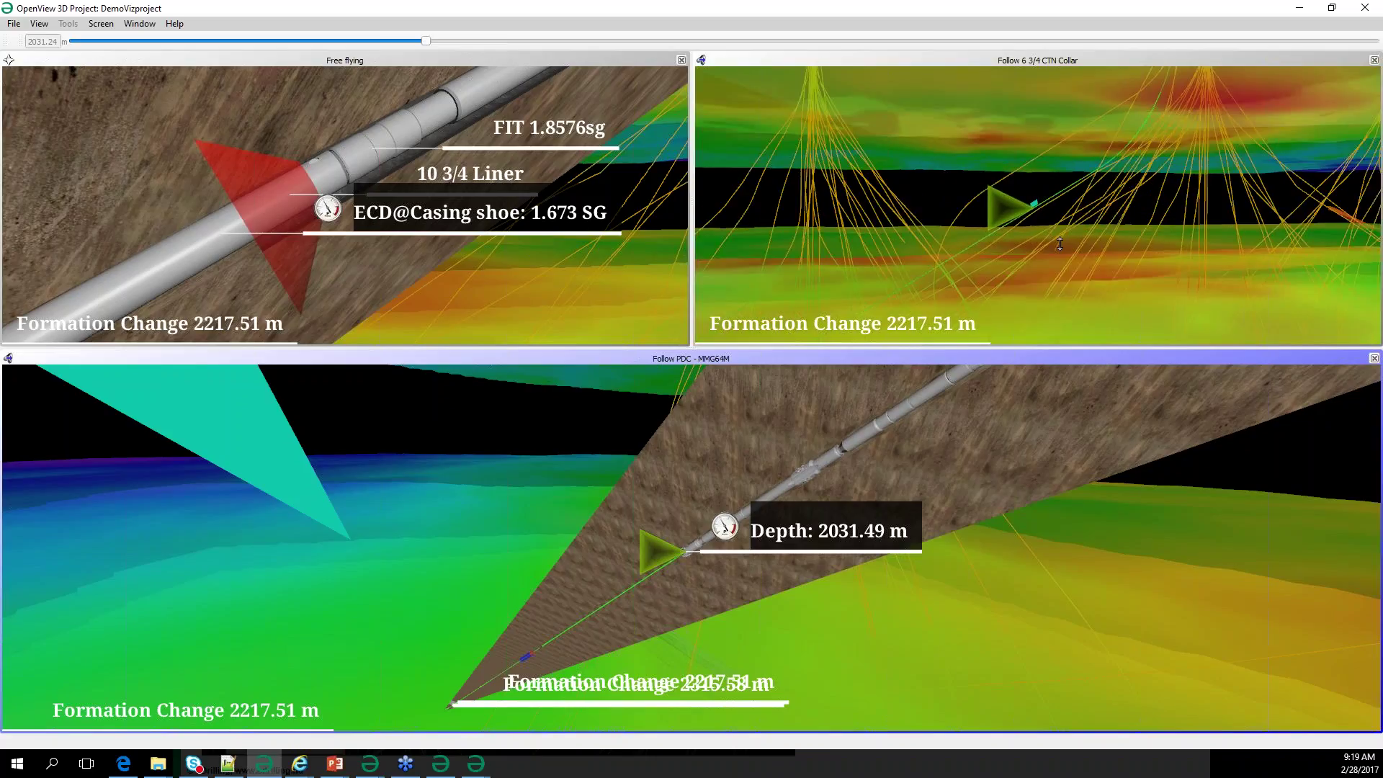
drag(1062, 243, 1024, 230)
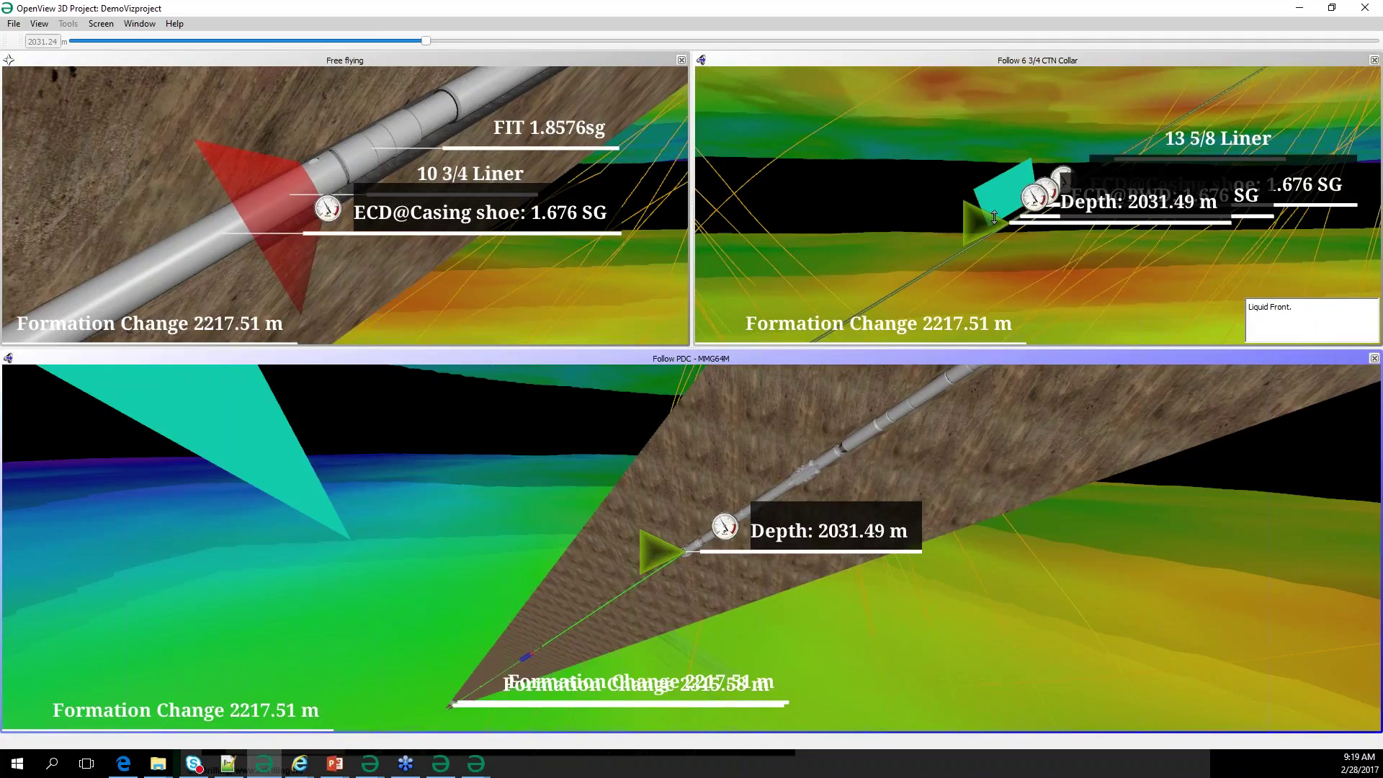
scroll(984, 222, up, 5)
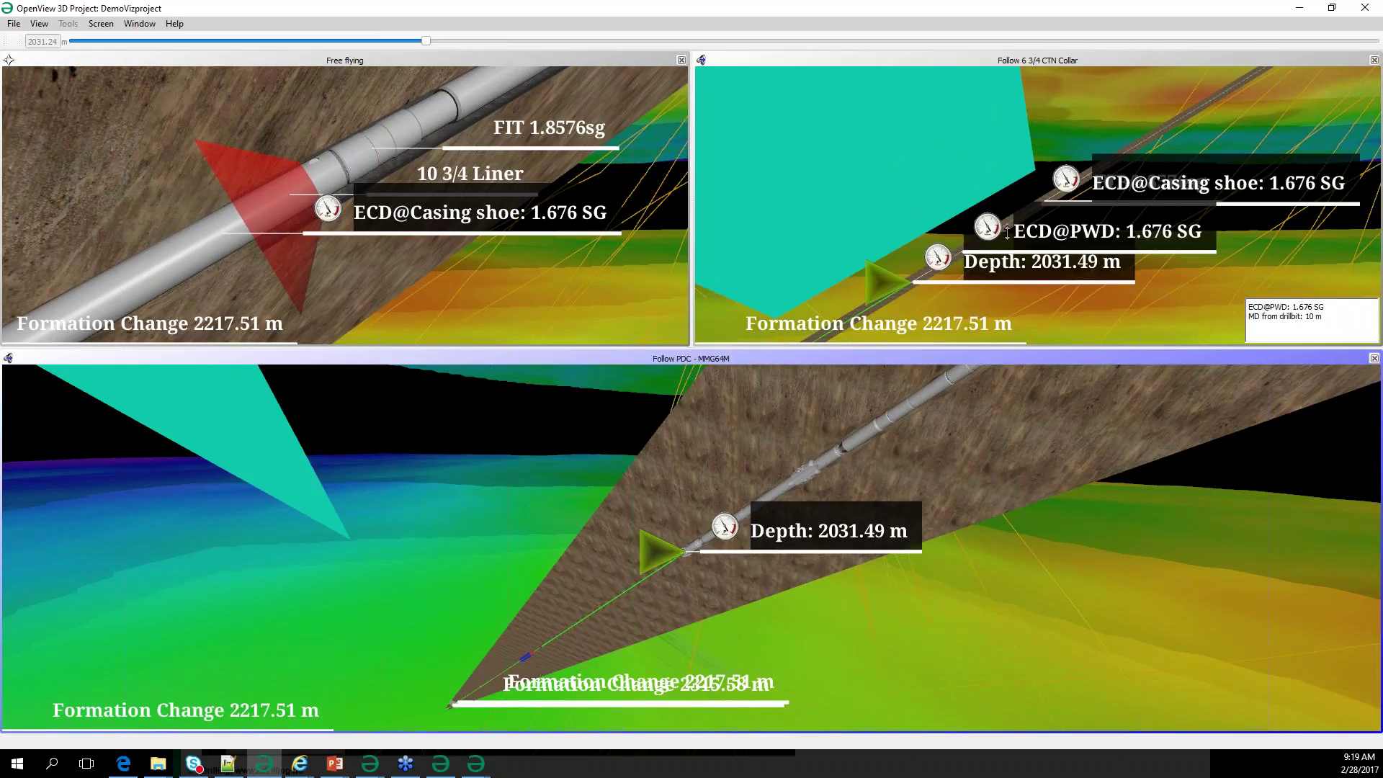
scroll(1007, 230, up, 3)
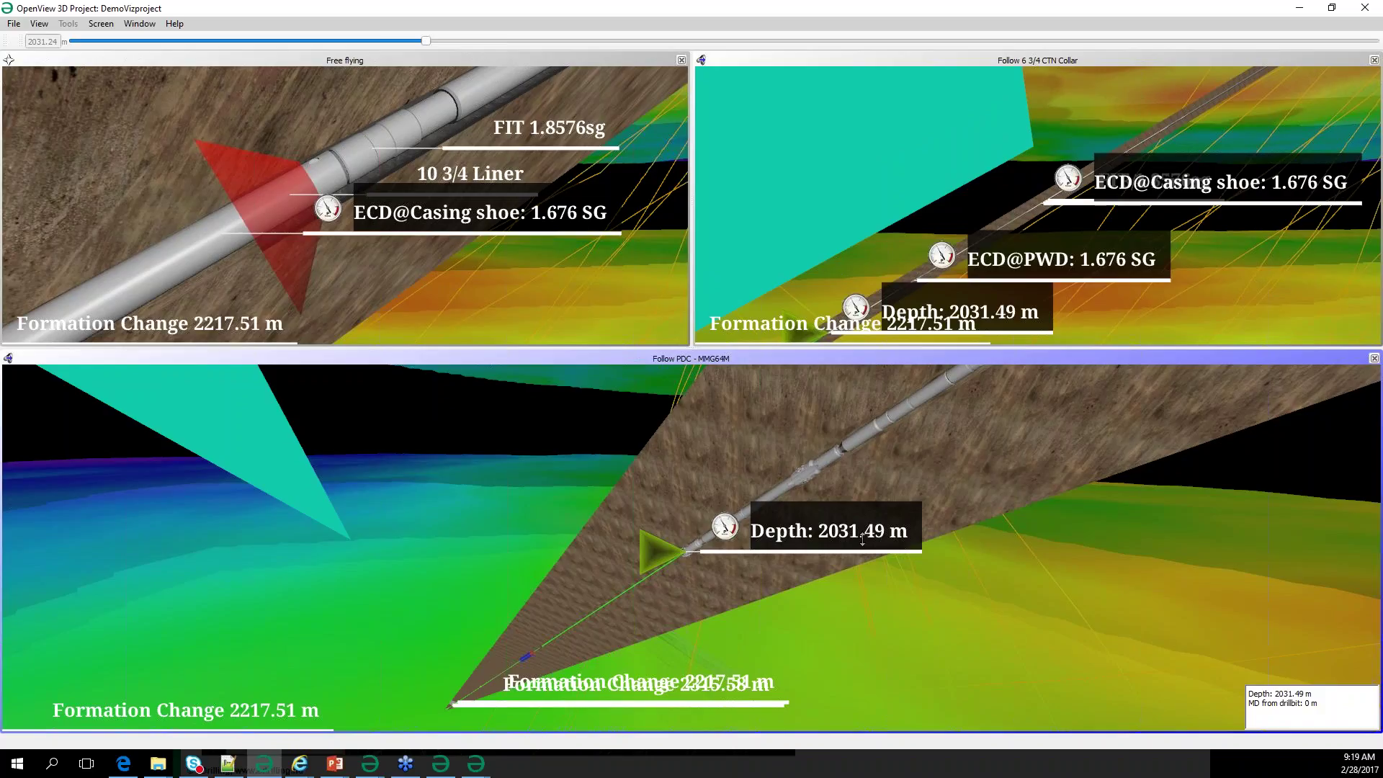
scroll(806, 531, down, 3)
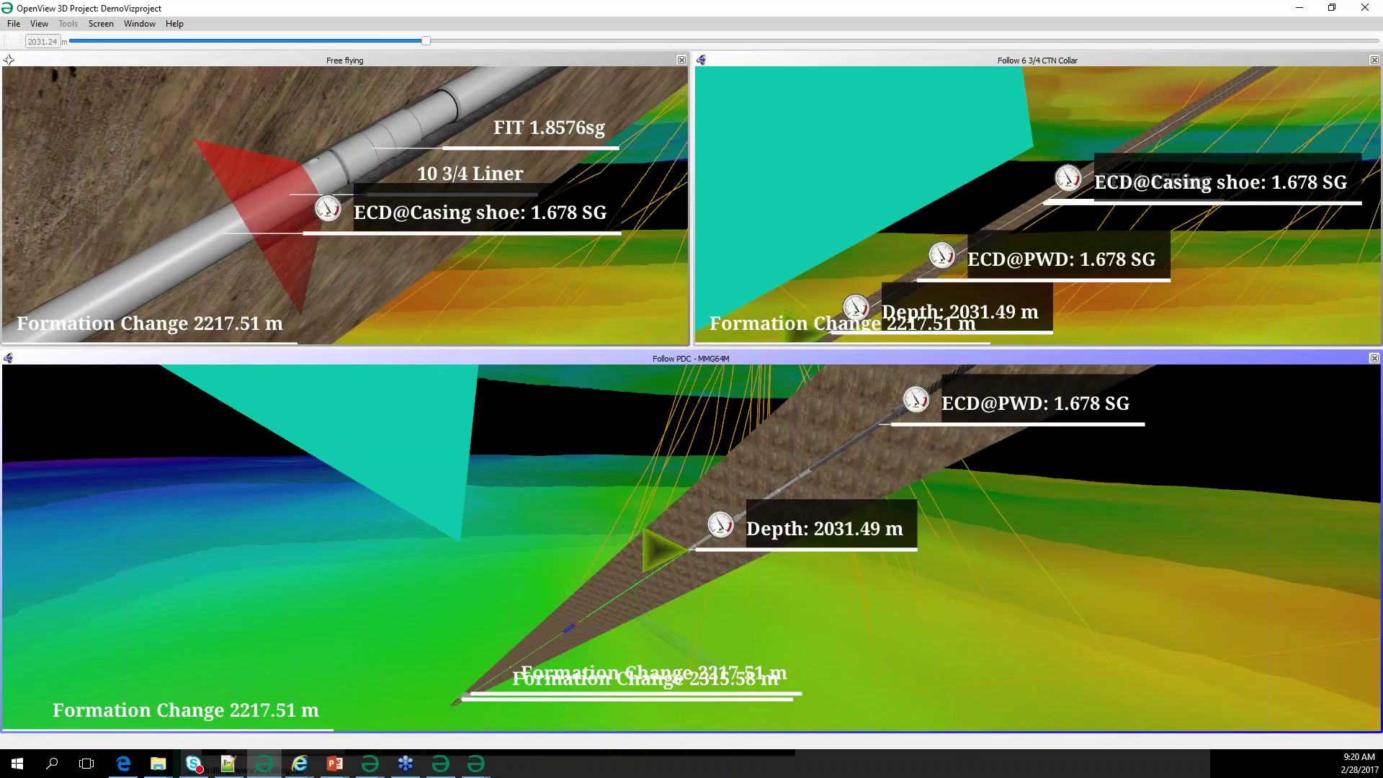
Show the Objects tree and Object Properties panels.
click(41, 24)
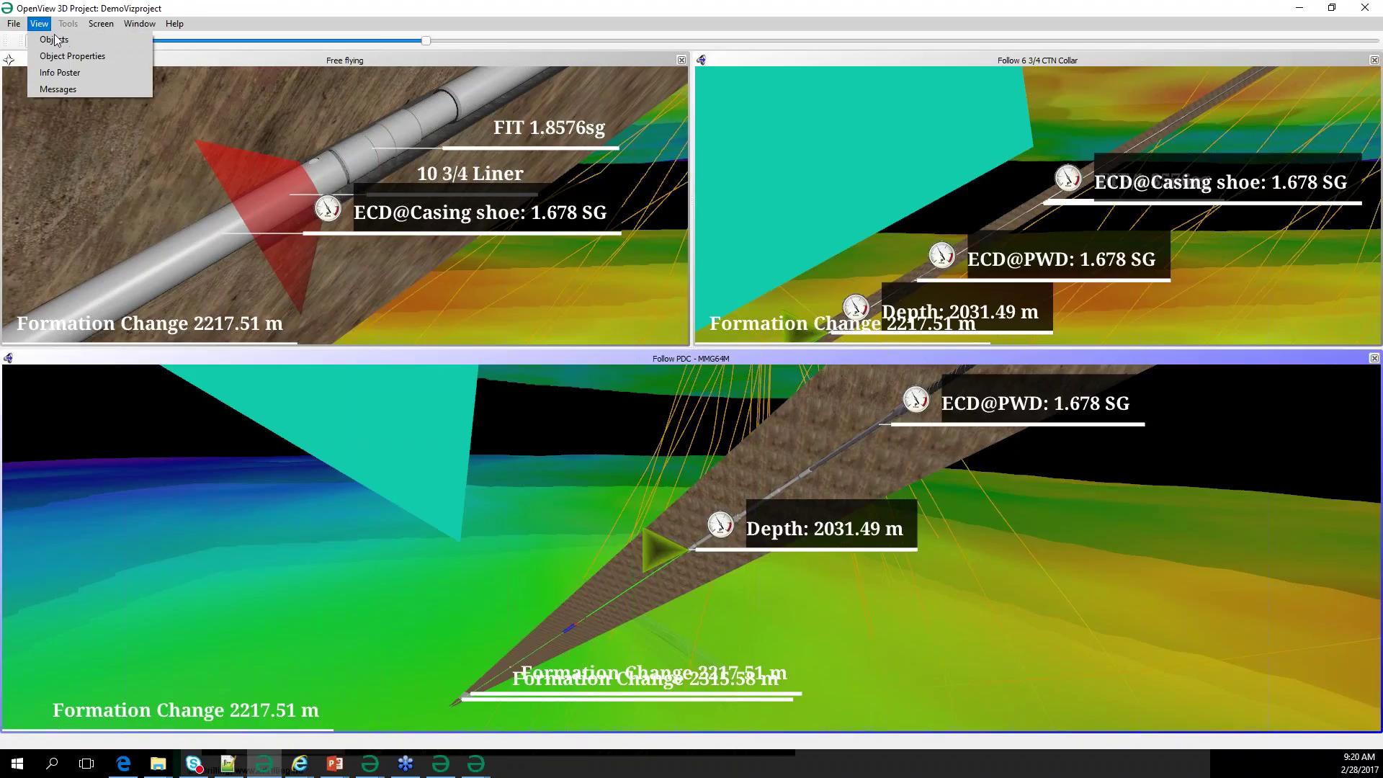
click(59, 40)
click(55, 55)
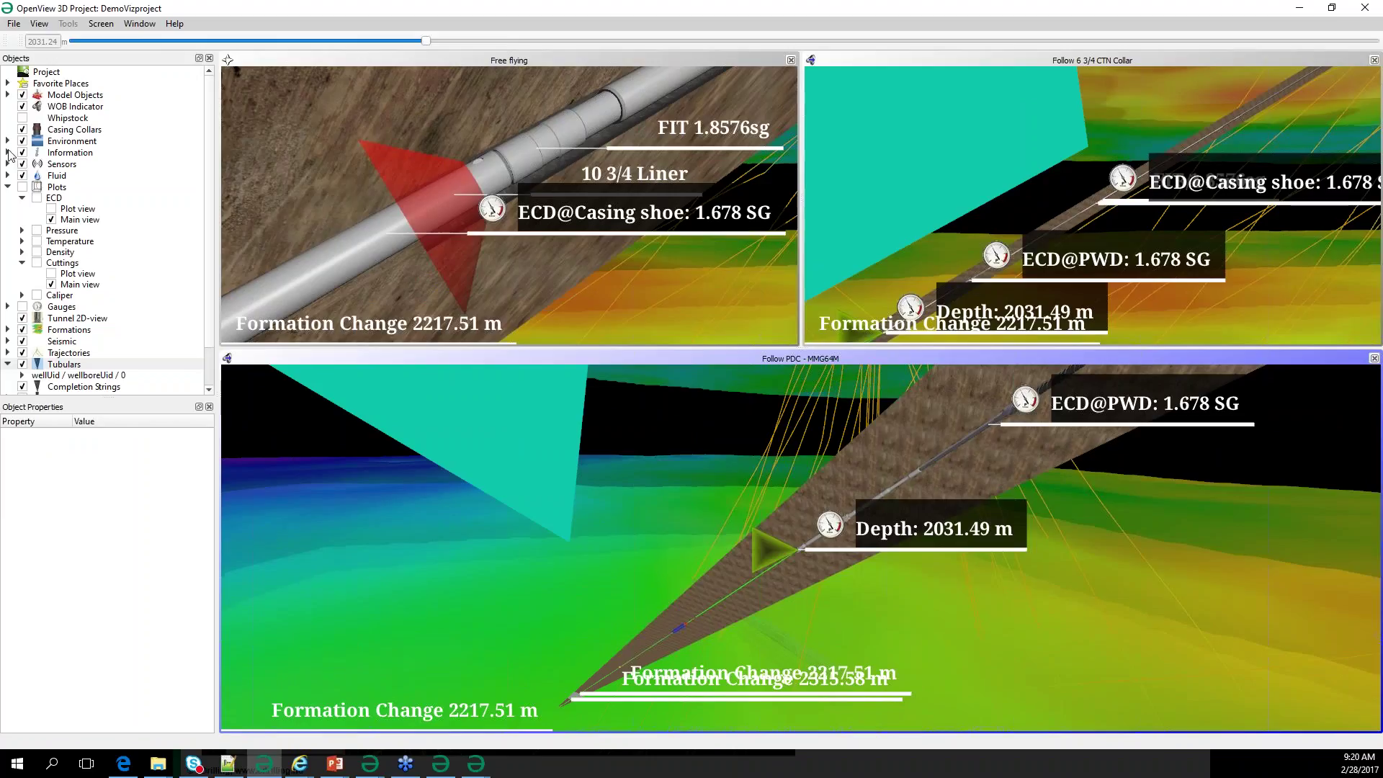
Expand Information > Well and start adding a new info message to Well.
click(7, 152)
click(21, 164)
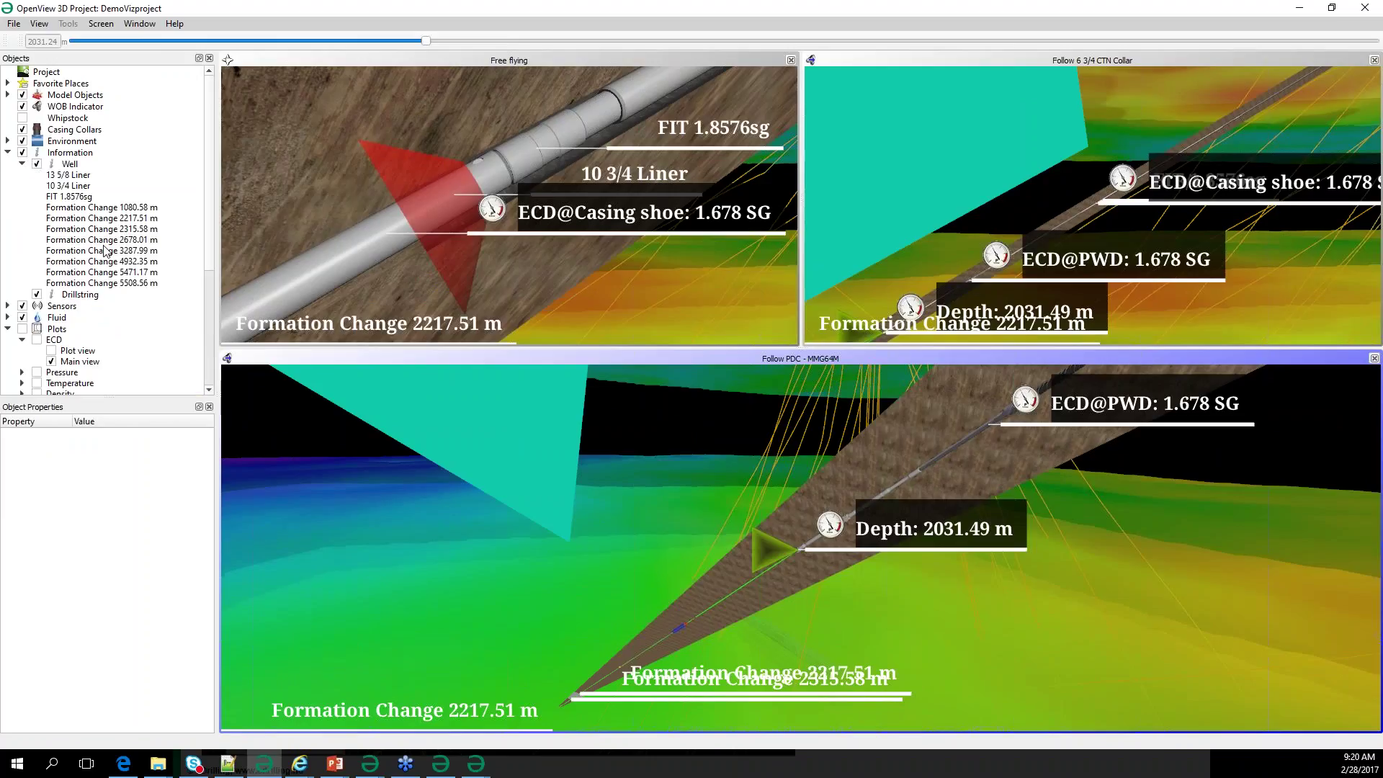
right_click(72, 165)
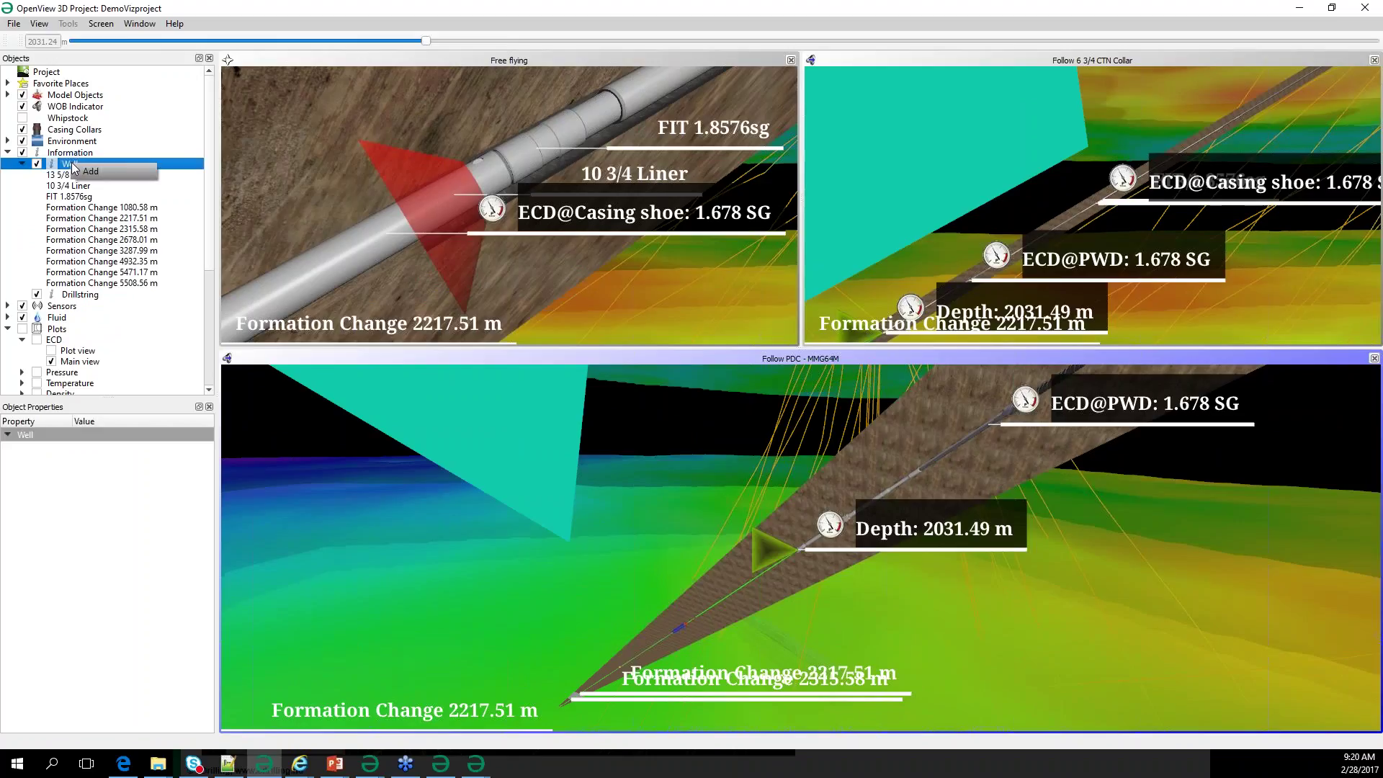
click(115, 173)
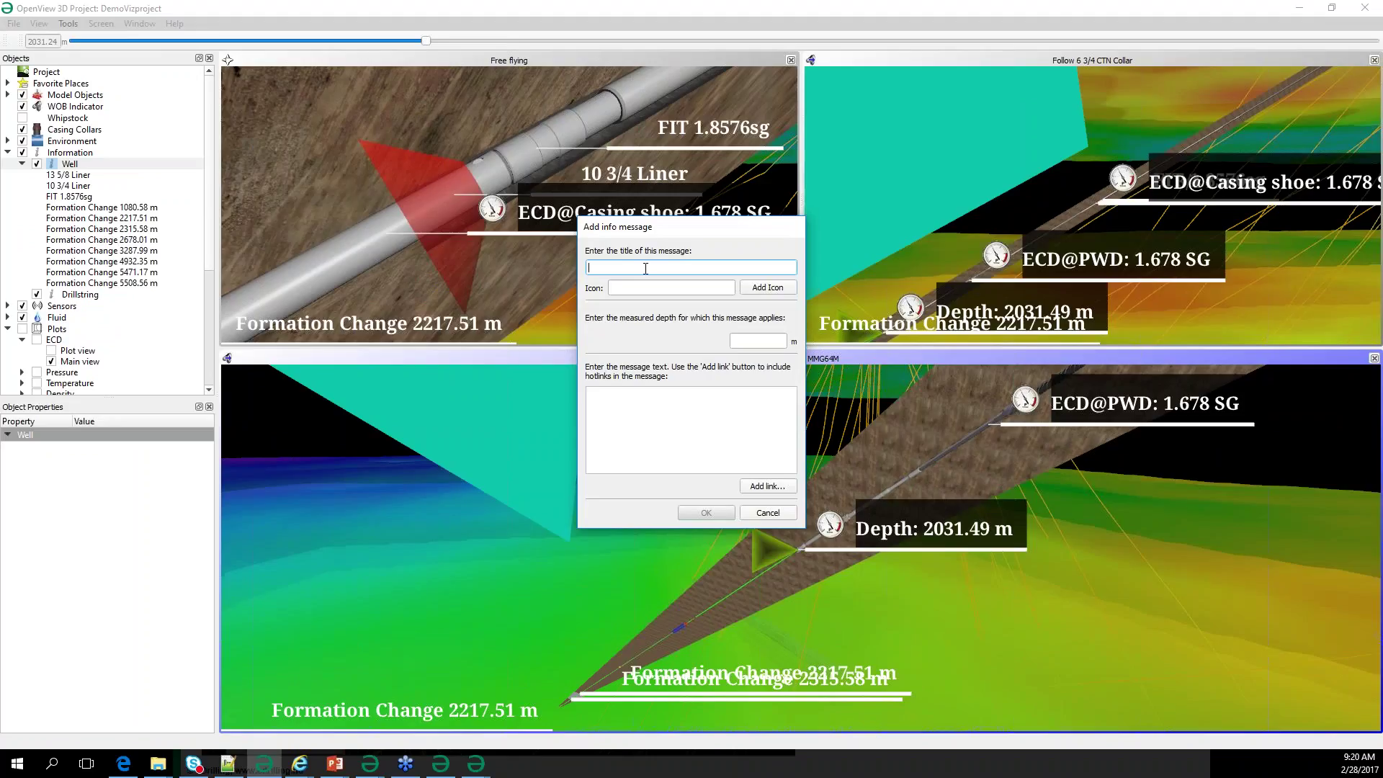
Create the 'Higher Torque readings' info message with the blue_exclam icon at depth 20.
text(Higher Torque readings)
click(767, 287)
scroll(937, 432, down, 1)
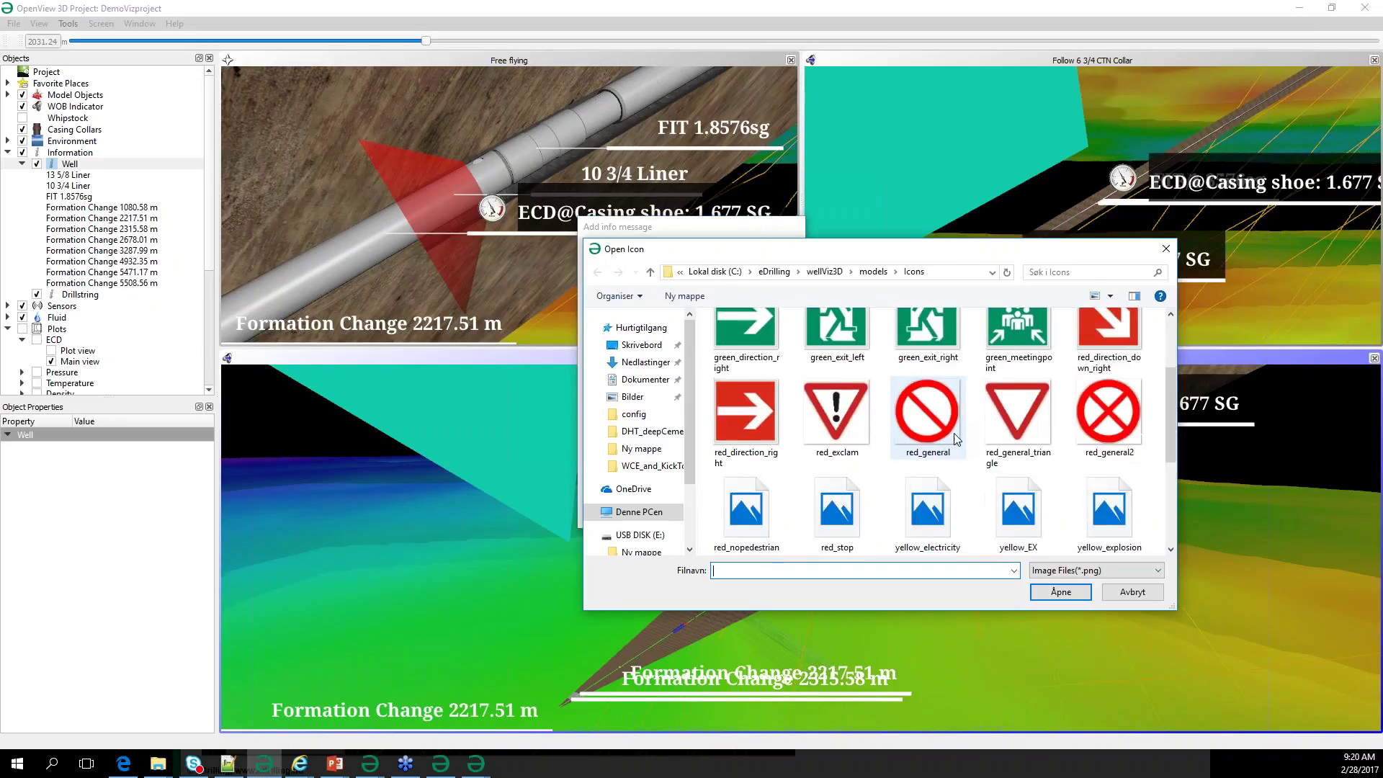
scroll(939, 438, up, 1)
scroll(984, 428, down, 2)
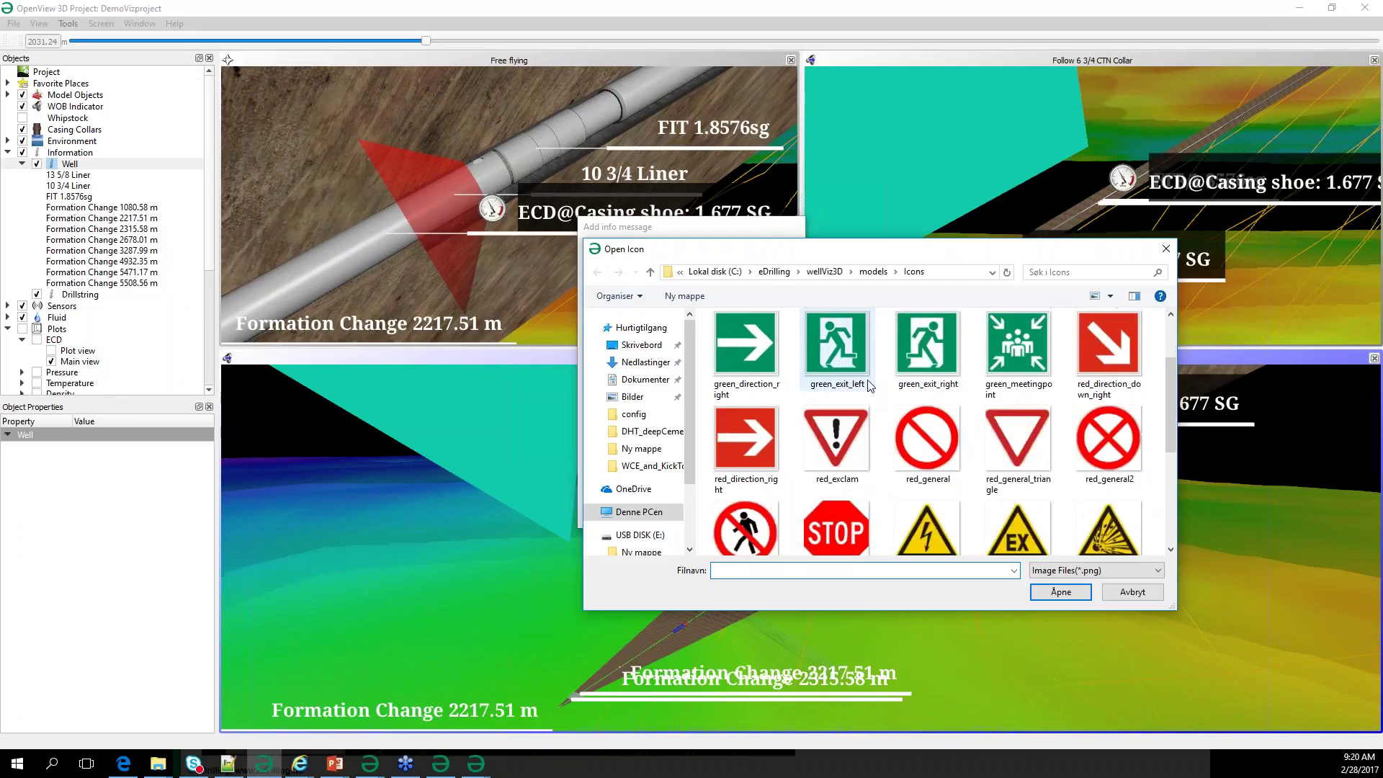
scroll(900, 404, up, 2)
click(839, 368)
double_click(839, 368)
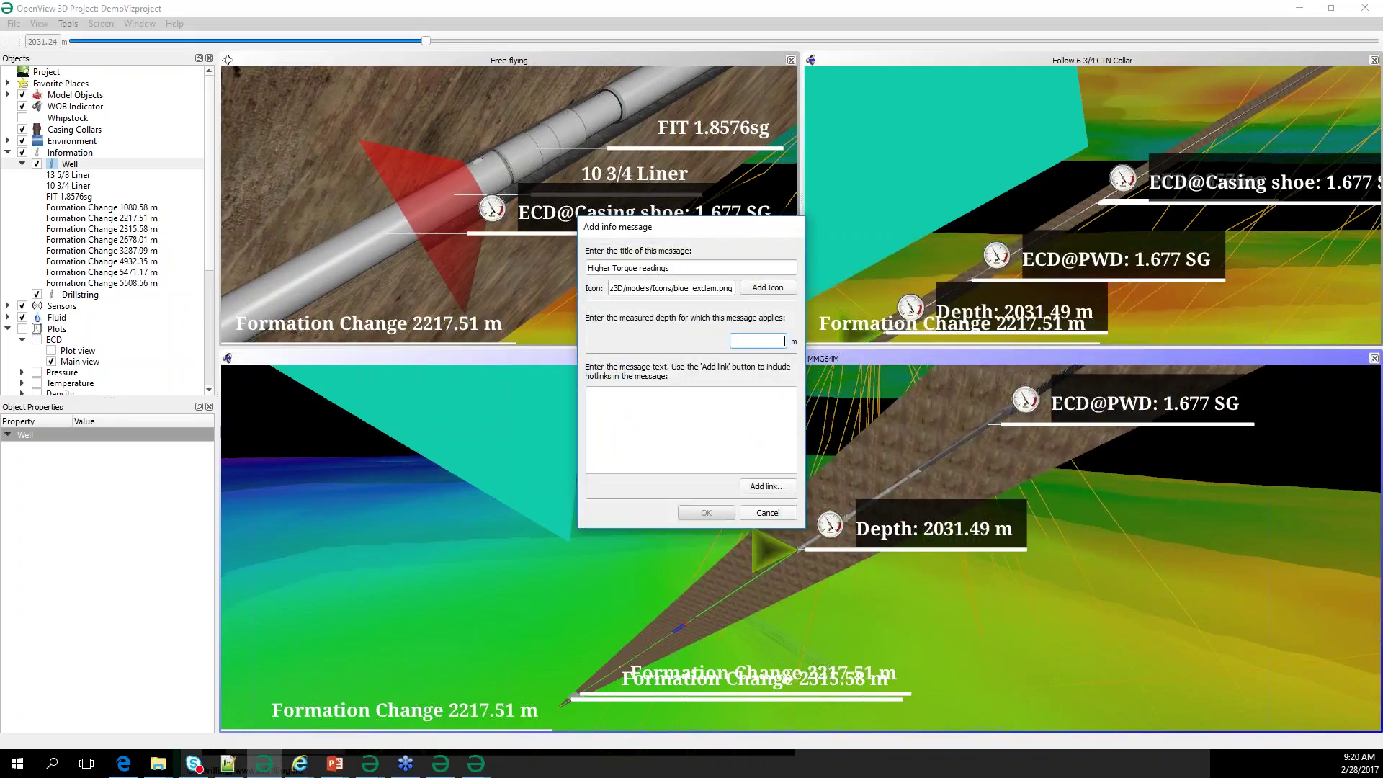
text(2031)
click(709, 514)
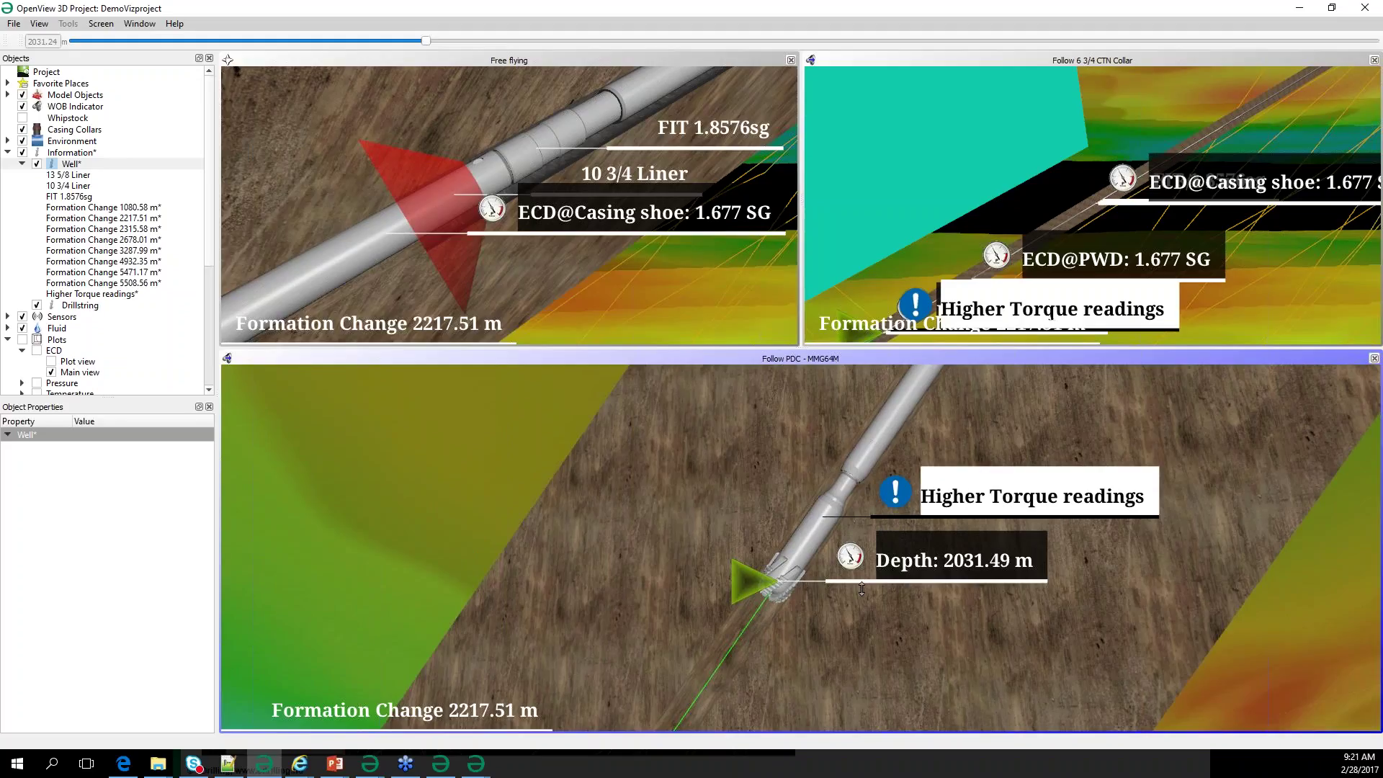
Minimize OpenView 3D and advance the presentation to the What is next? slide.
mouse_move(840, 580)
mouse_move(1003, 502)
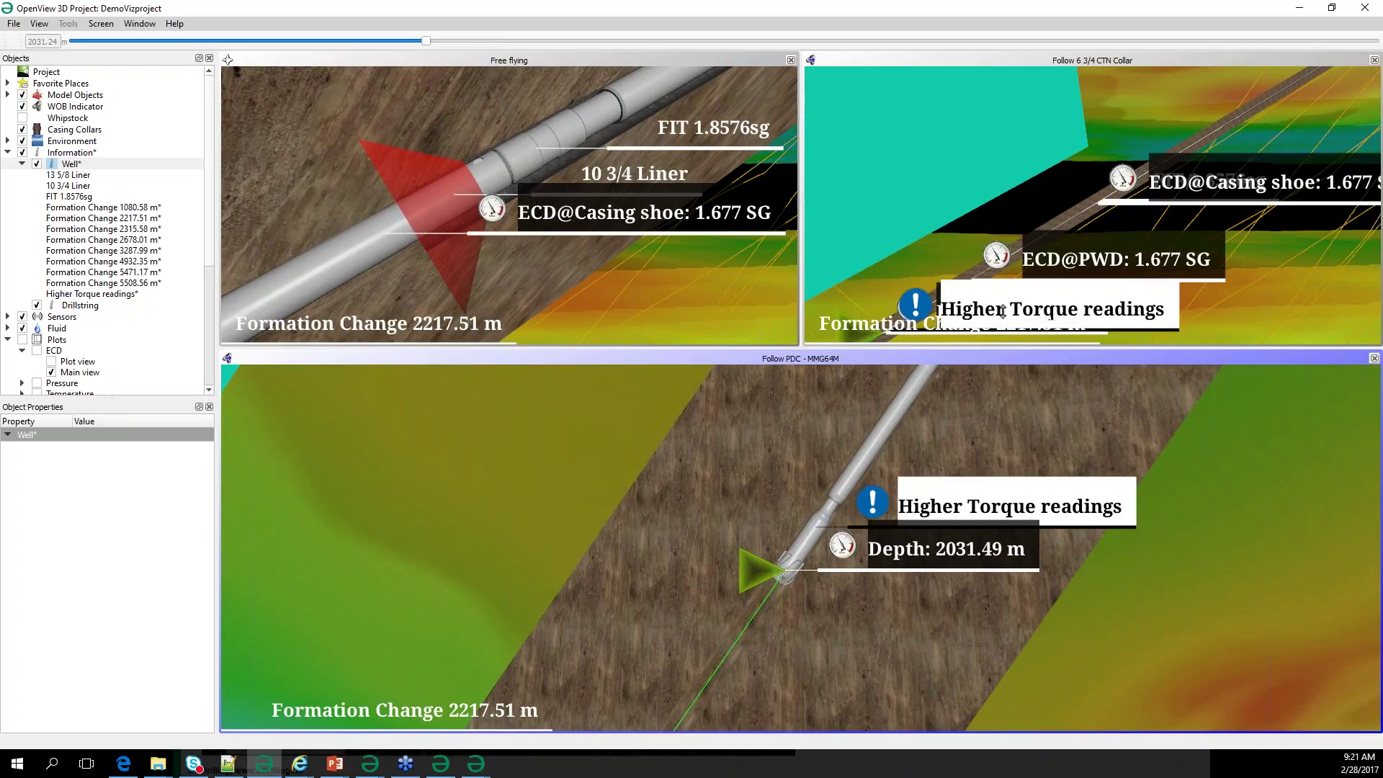
click(1299, 8)
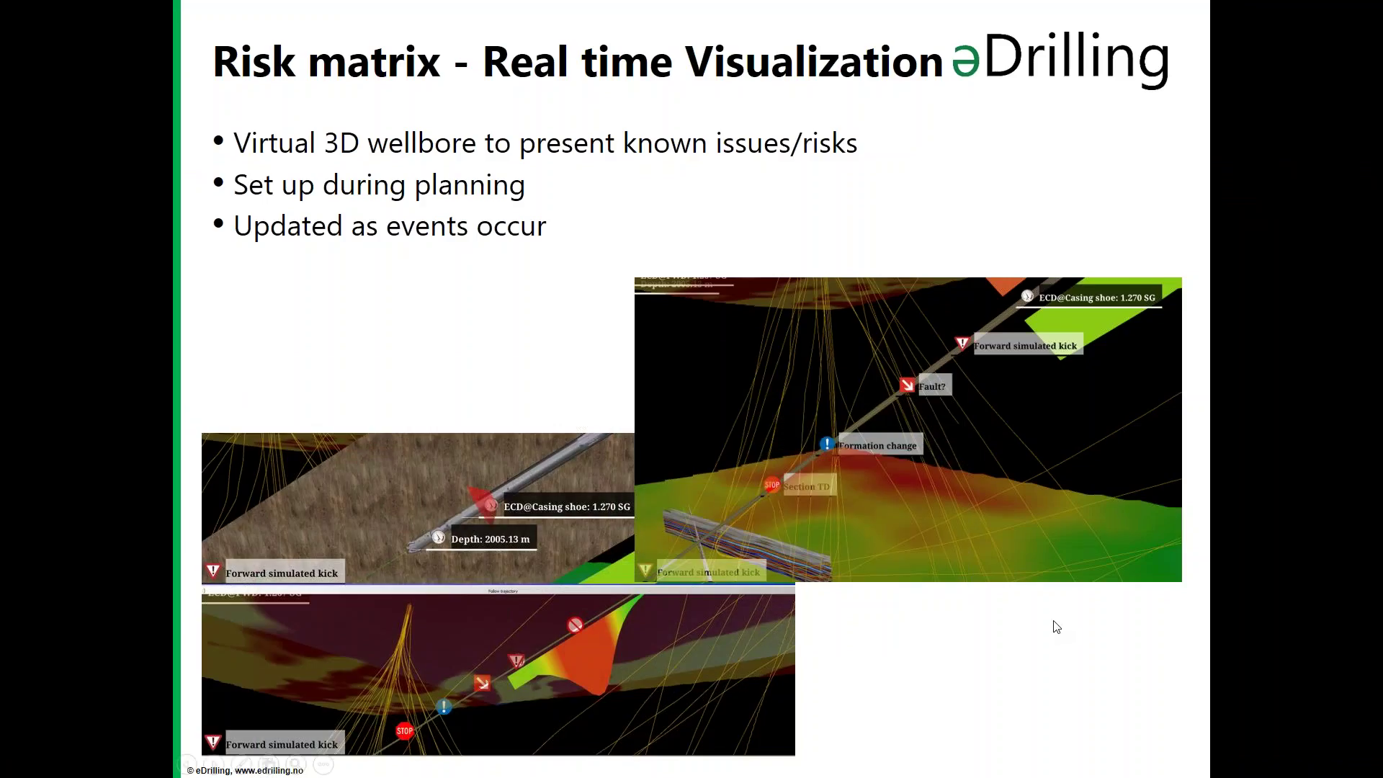
key(Right)
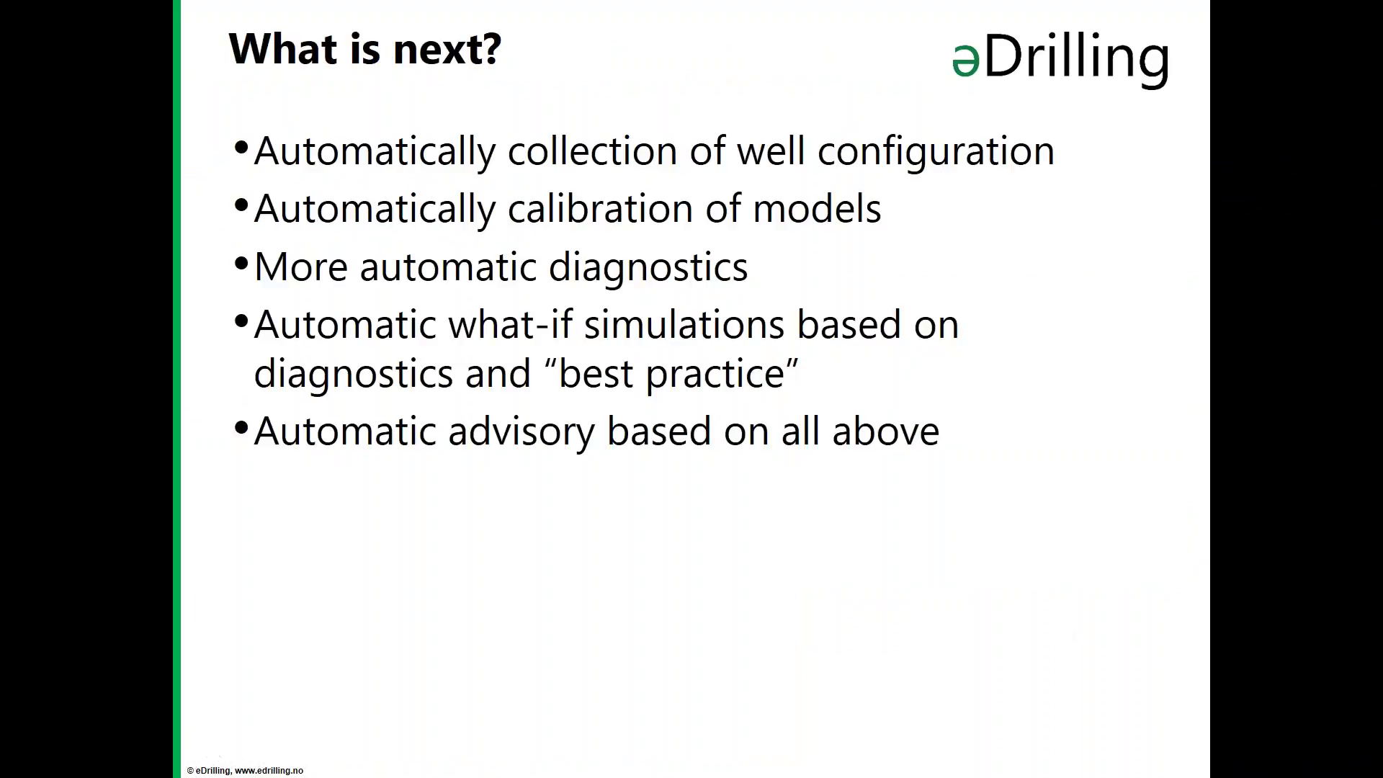